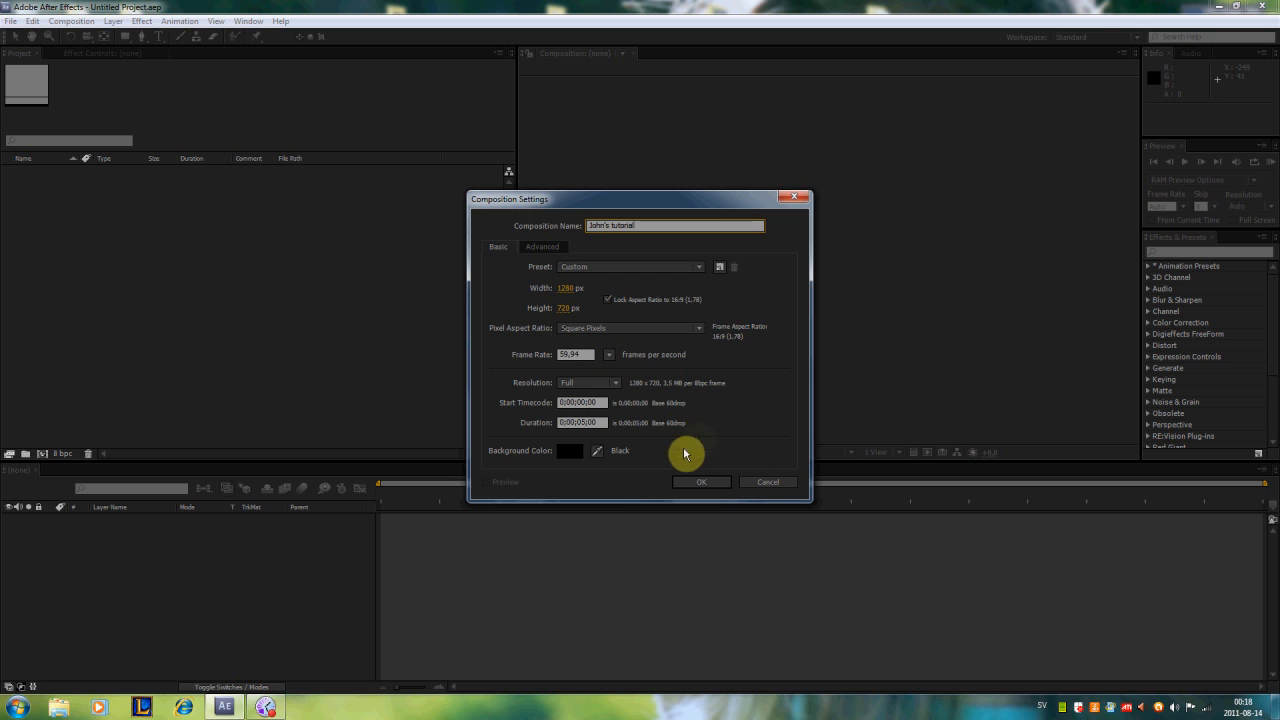
Create the five-second 1280 x 720 composition at 59.94 fps and add a full-size black solid to it.
{"action": "left_click", "coordinate": [700, 482]}
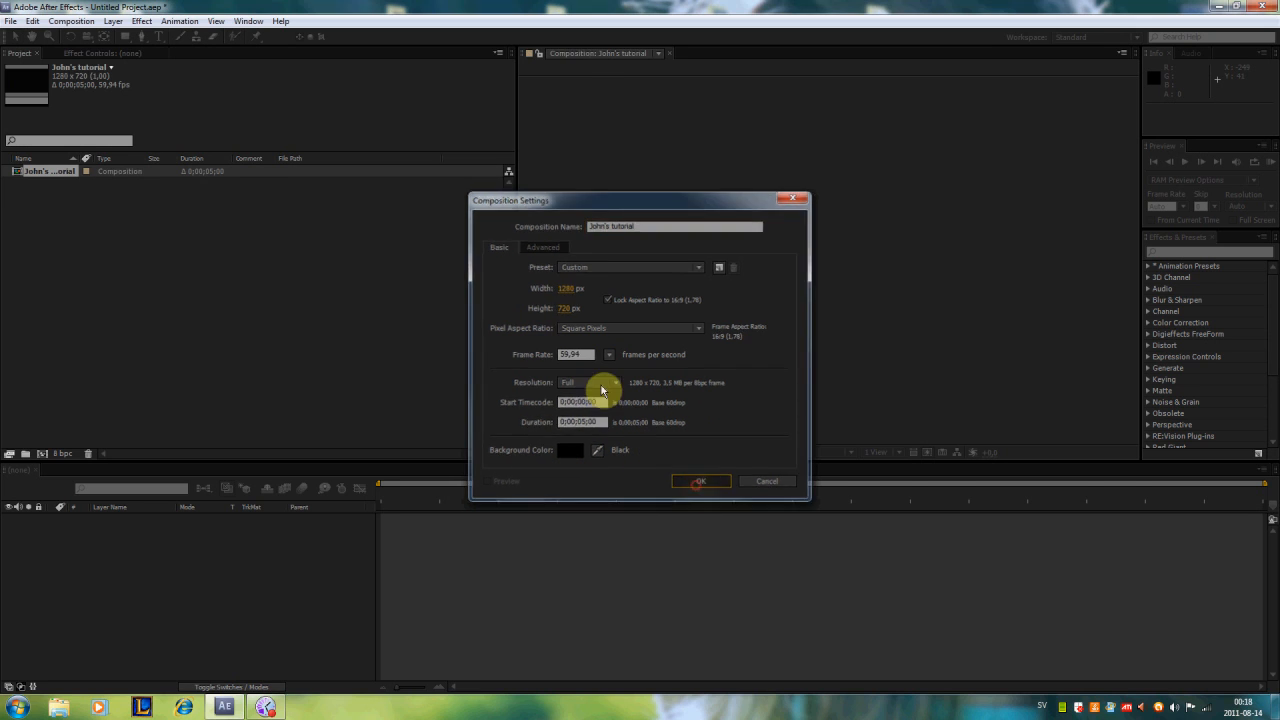
{"action": "left_click", "coordinate": [113, 21]}
{"action": "mouse_move", "coordinate": [118, 38]}
{"action": "left_click", "coordinate": [362, 51]}
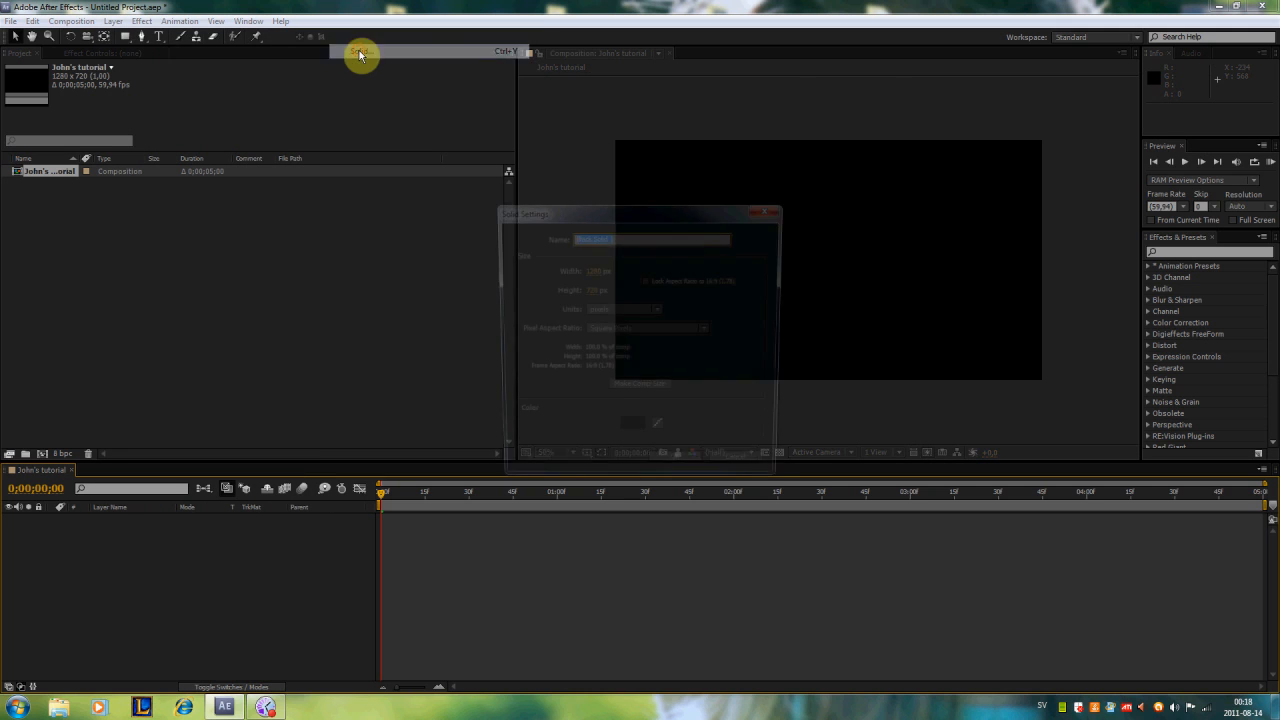
{"action": "left_click", "coordinate": [680, 471]}
Rename the black solid layer as Background.
{"action": "right_click", "coordinate": [157, 518]}
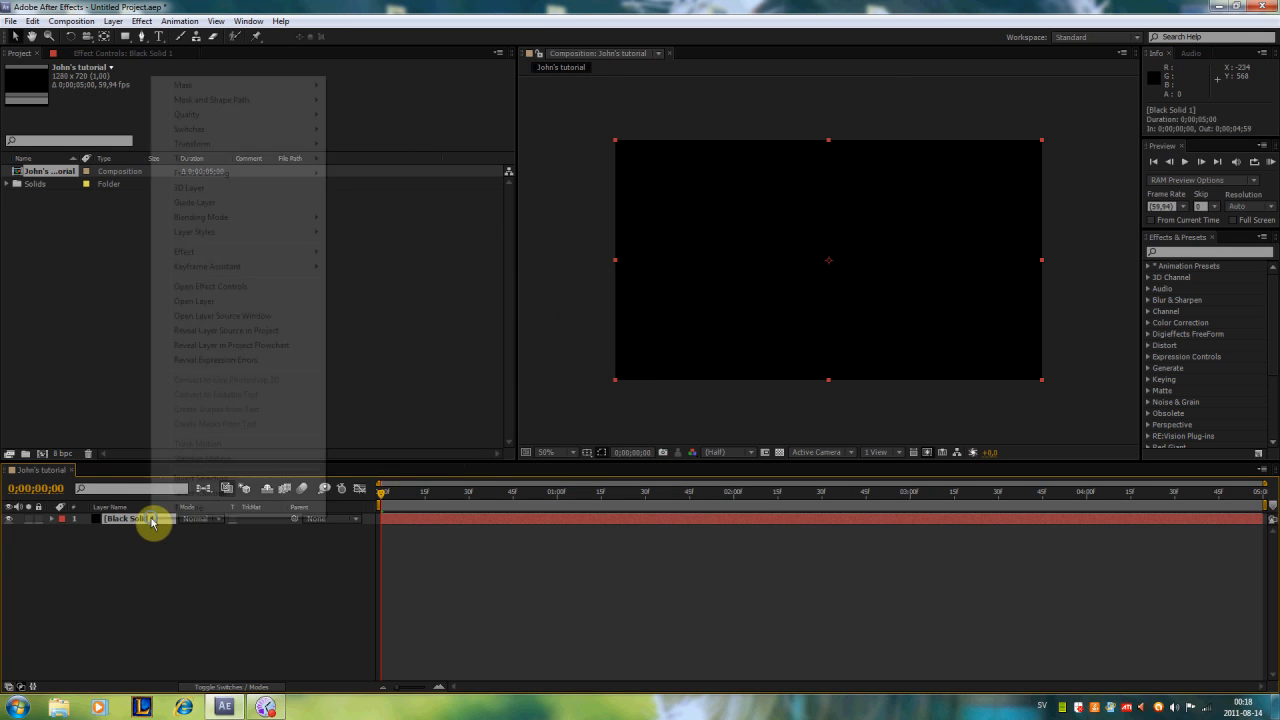
{"action": "left_click", "coordinate": [180, 510]}
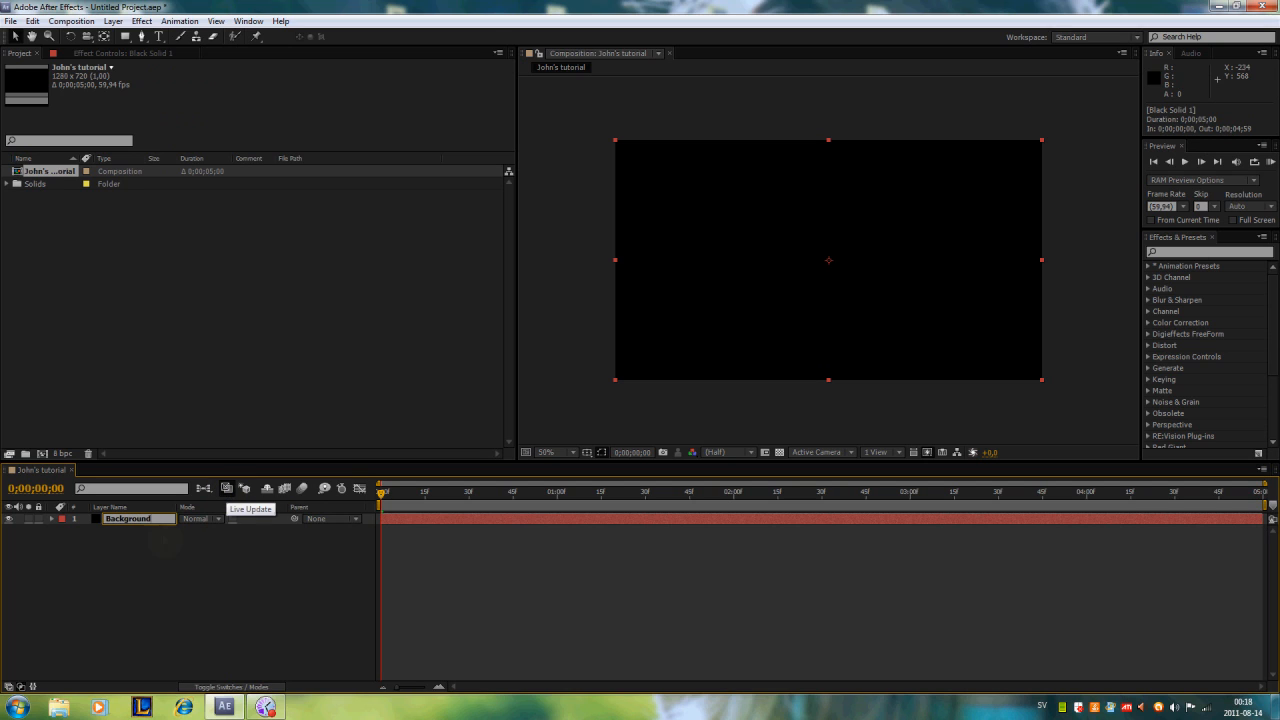
{"action": "left_click", "coordinate": [143, 521]}
Apply the 4-Color Gradient effect from the Generate group to the Background layer.
{"action": "left_click", "coordinate": [142, 21]}
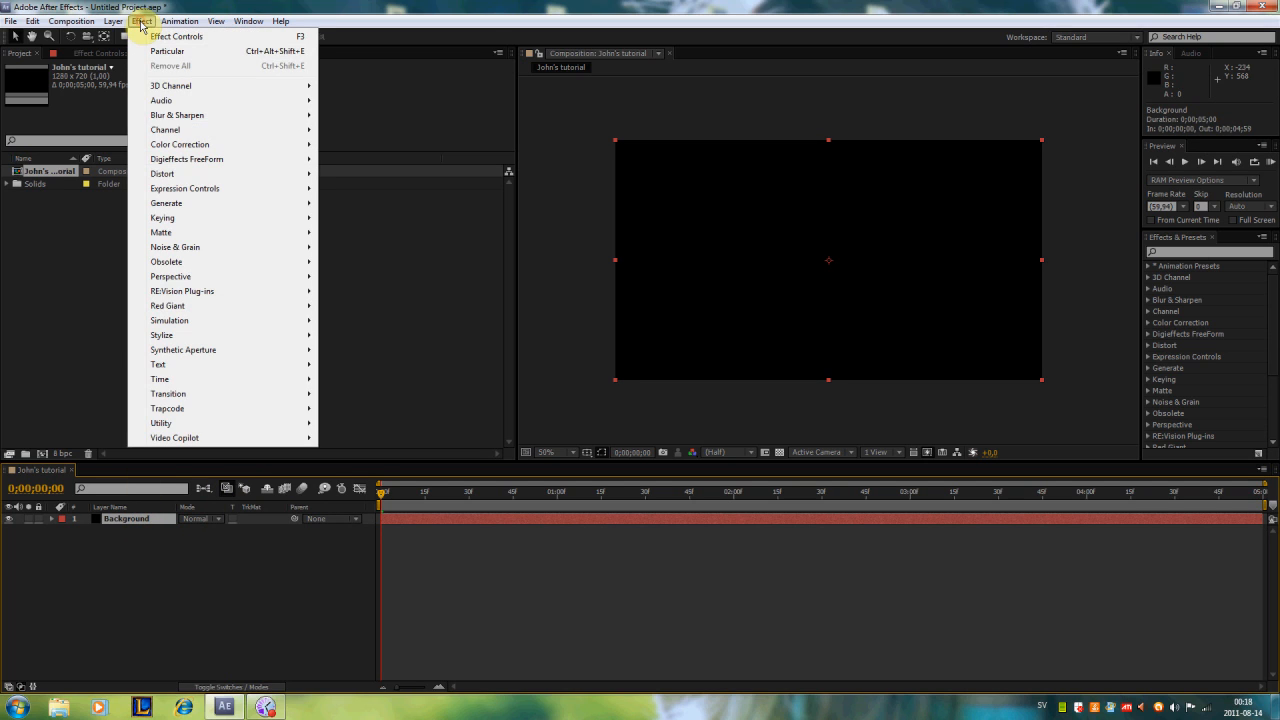
{"action": "mouse_move", "coordinate": [187, 209]}
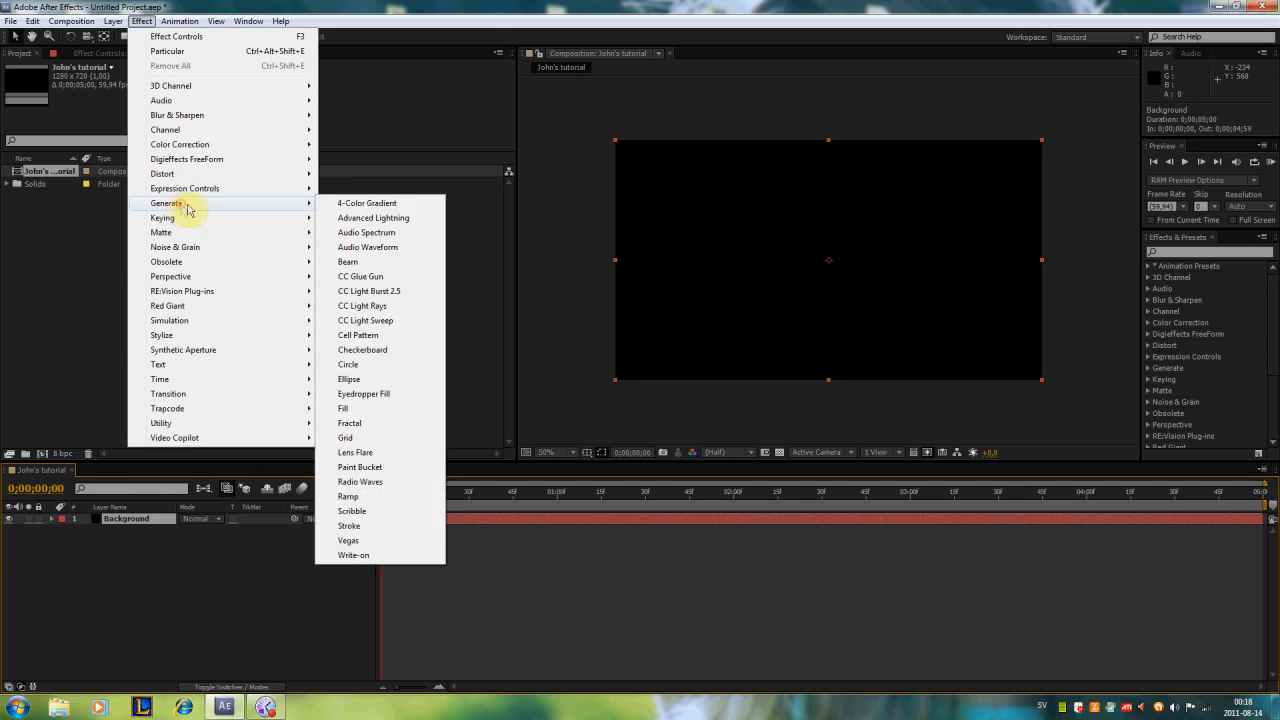
{"action": "left_click", "coordinate": [367, 204]}
Set the gradient's Color 1 to muted yellow D3D3A5 and Color 2 to muted green 80BB80.
{"action": "left_click", "coordinate": [276, 112]}
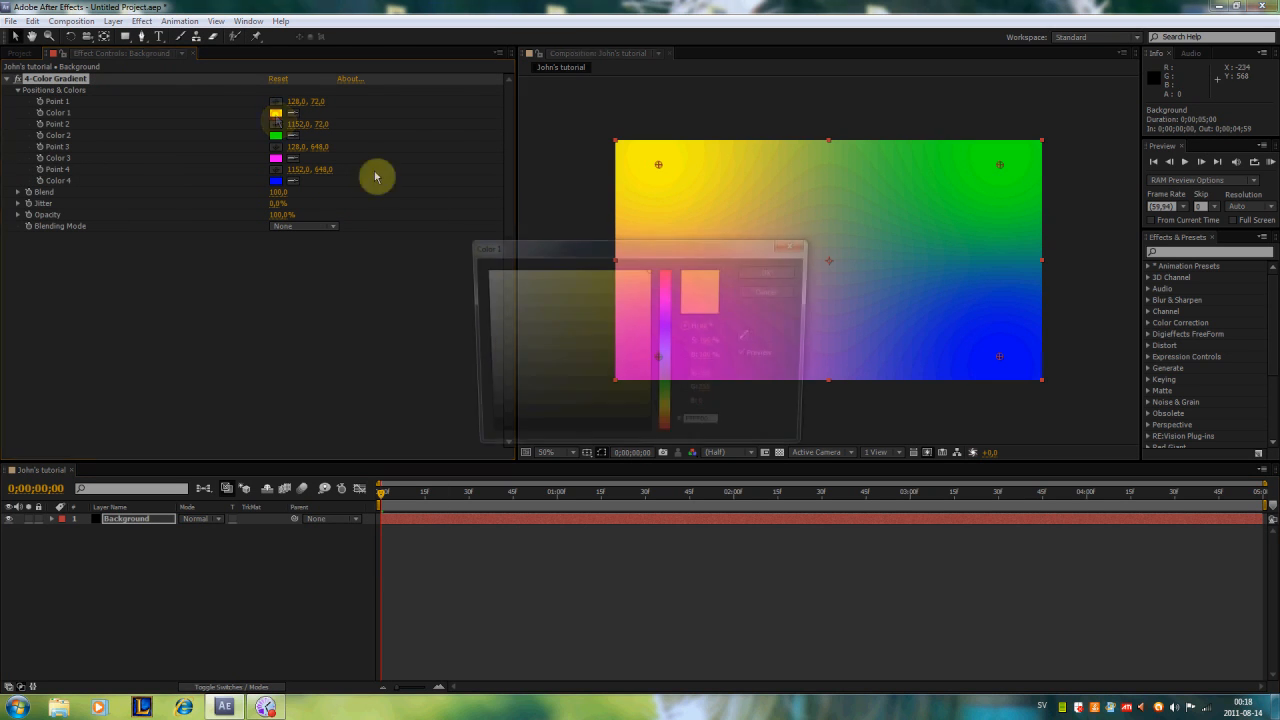
{"action": "left_click", "coordinate": [533, 298]}
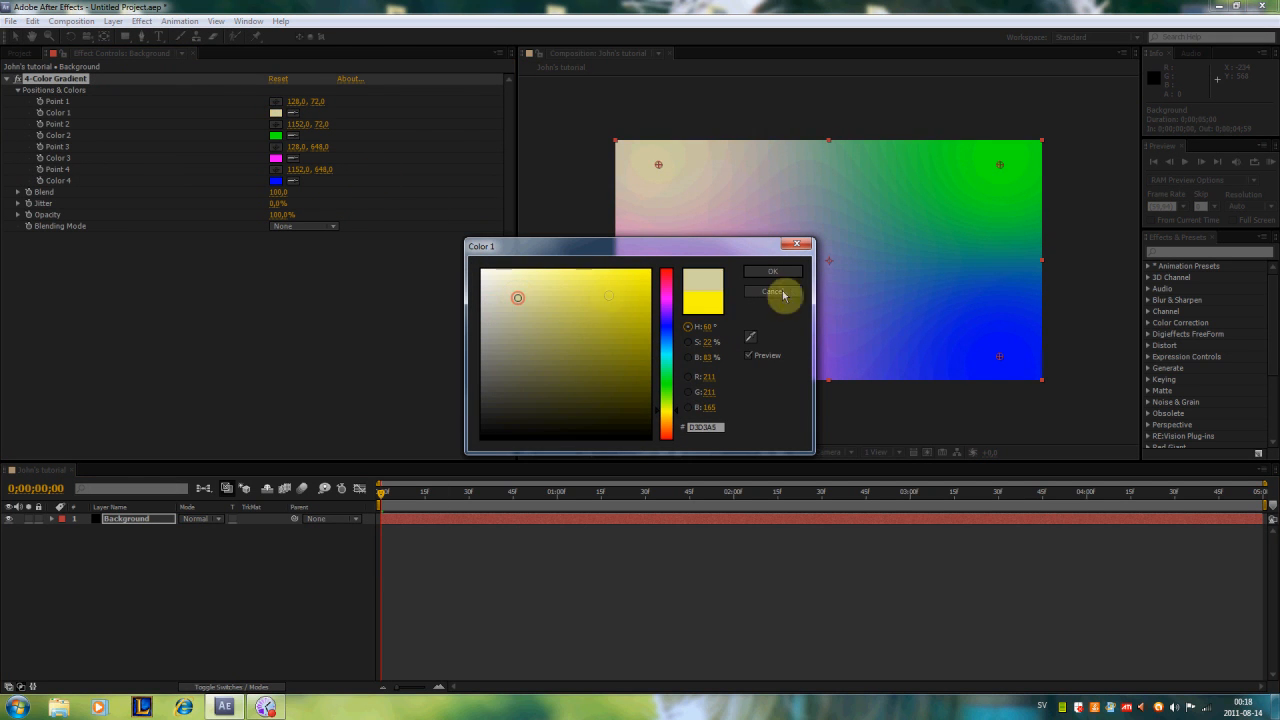
{"action": "left_click", "coordinate": [772, 272]}
{"action": "left_click", "coordinate": [276, 135]}
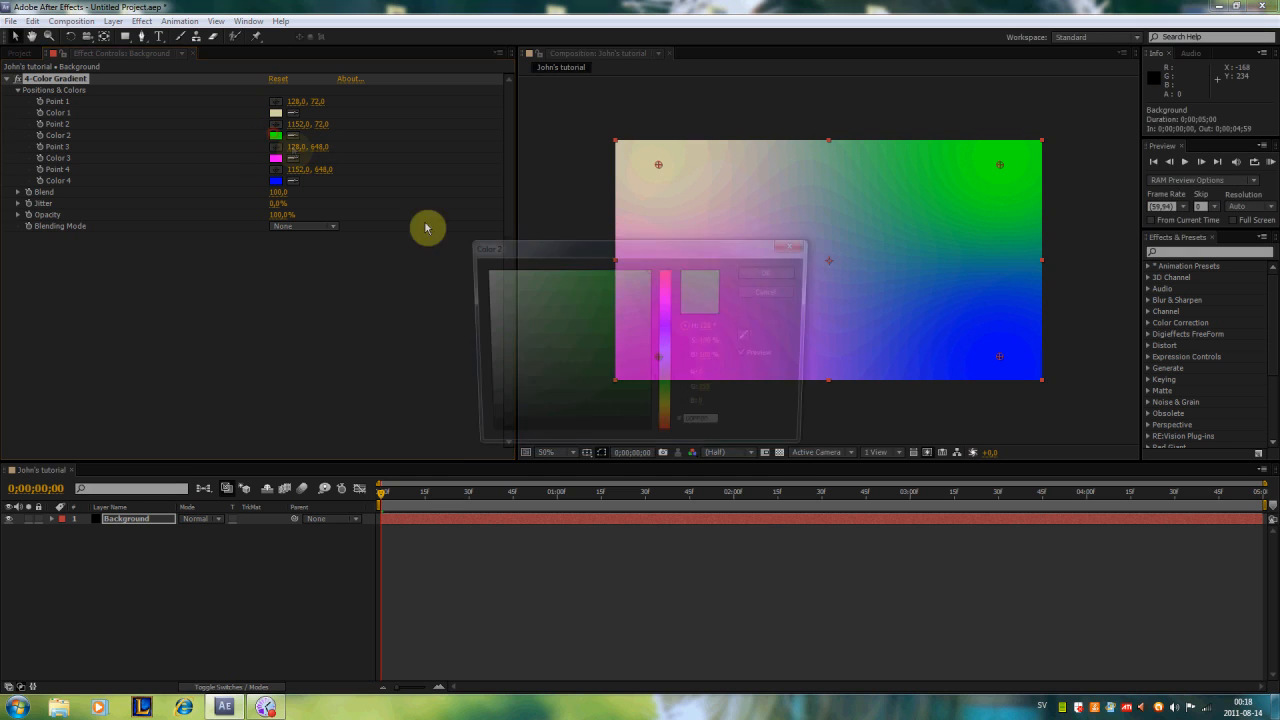
{"action": "left_click_drag", "start_coordinate": [571, 294], "coordinate": [534, 314]}
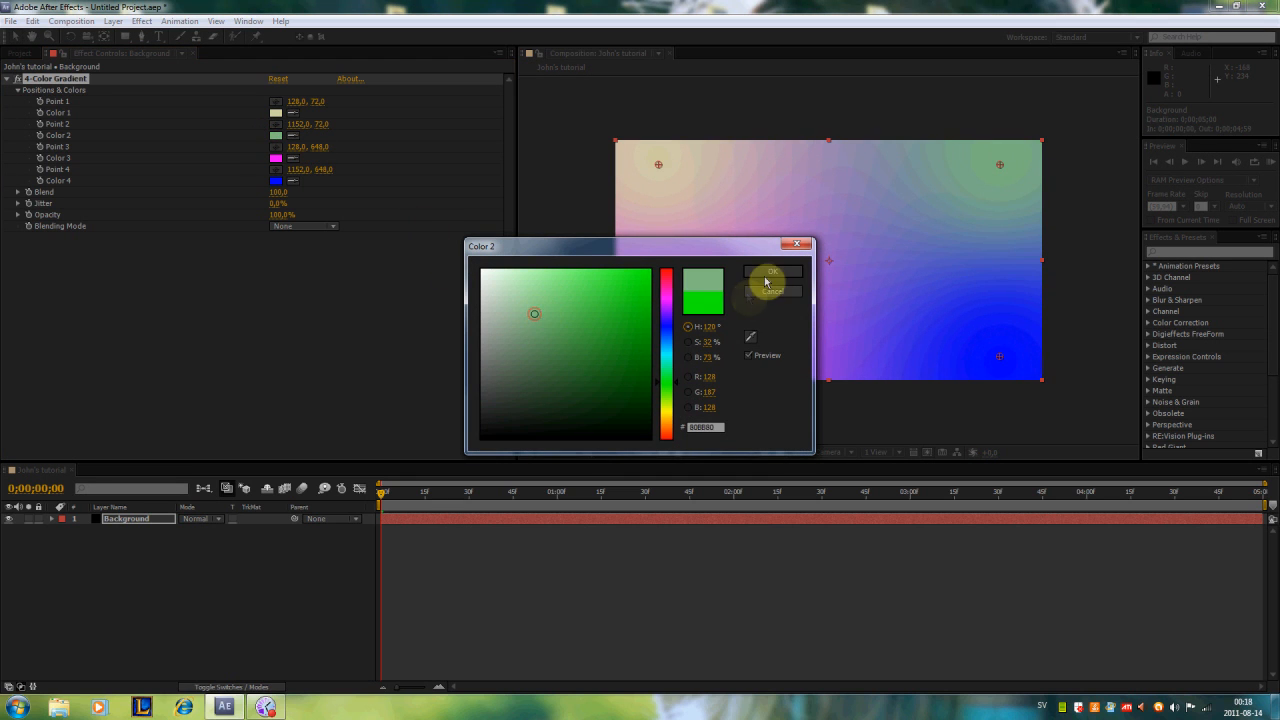
{"action": "left_click", "coordinate": [766, 276]}
Set the gradient's Color 3 to a muted purple and Color 4 to muted blue 5F5F9F, and collapse the effect.
{"action": "left_click", "coordinate": [276, 158]}
{"action": "left_click_drag", "start_coordinate": [576, 321], "coordinate": [534, 322]}
{"action": "left_click", "coordinate": [764, 275]}
{"action": "left_click", "coordinate": [288, 188]}
{"action": "left_click", "coordinate": [548, 332]}
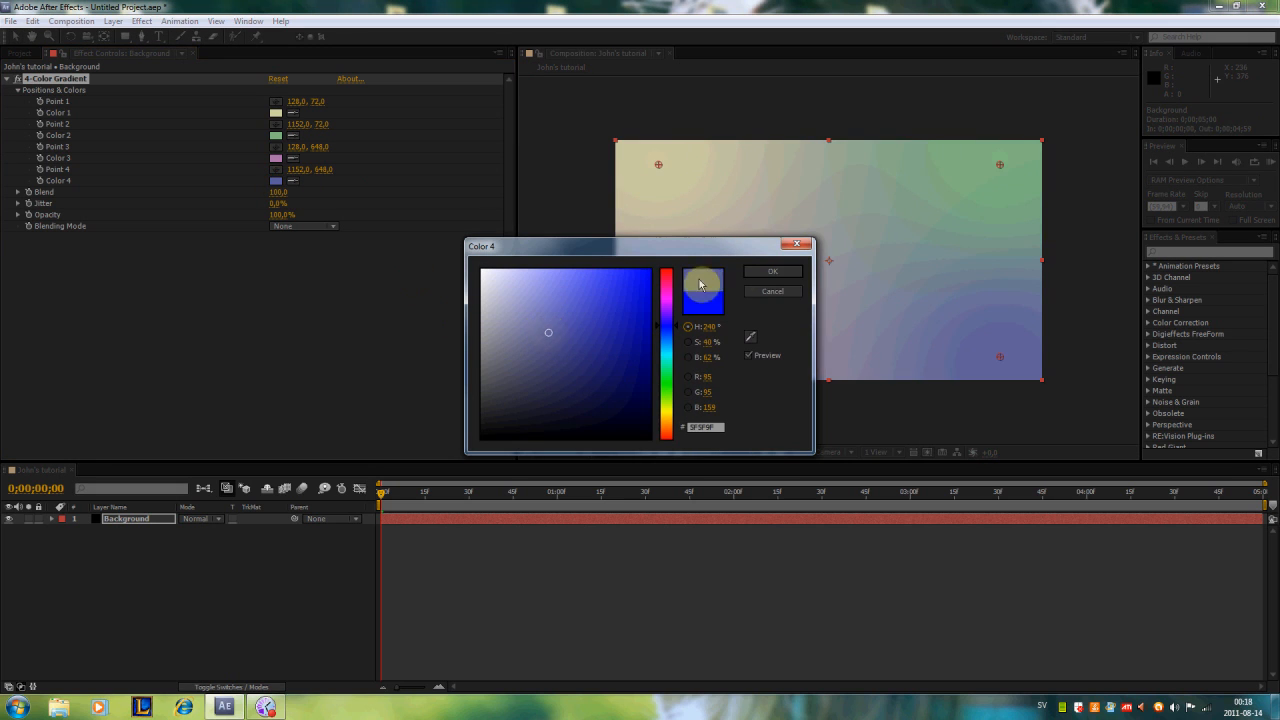
{"action": "left_click", "coordinate": [762, 271]}
{"action": "left_click", "coordinate": [8, 80]}
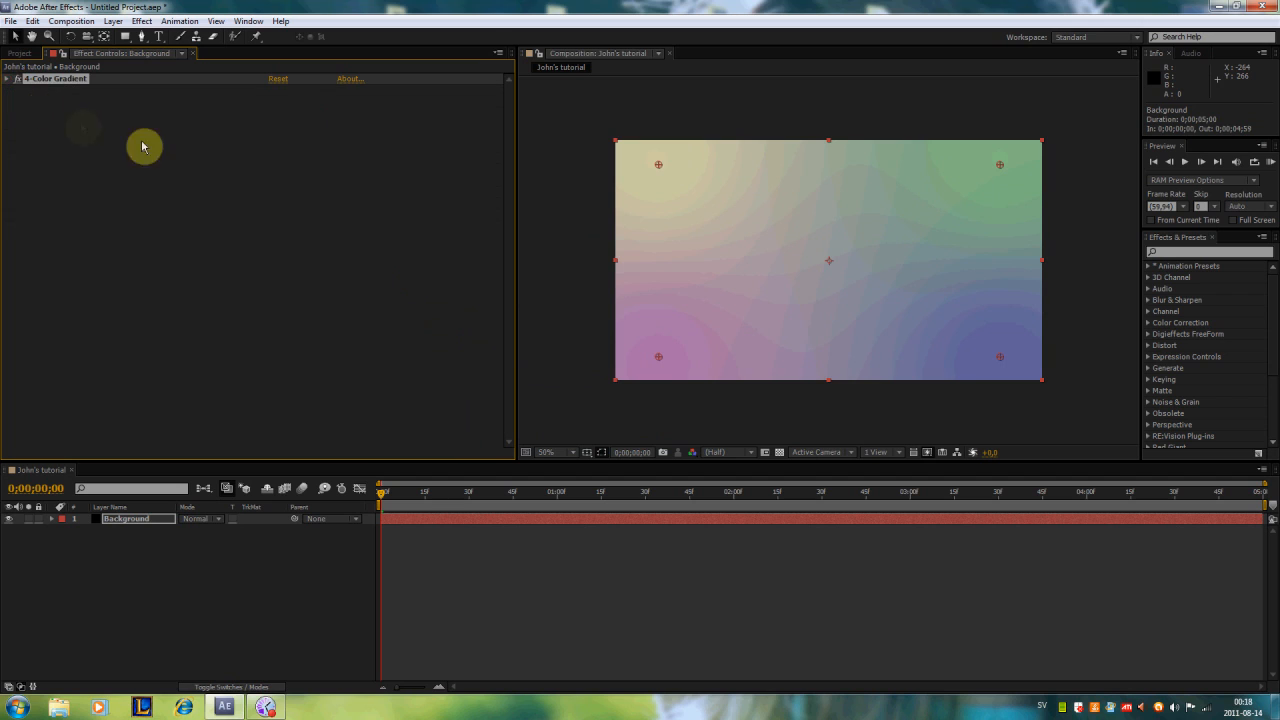
Add a white Point light at 100% intensity named Light source.
{"action": "left_click", "coordinate": [115, 21]}
{"action": "mouse_move", "coordinate": [125, 36]}
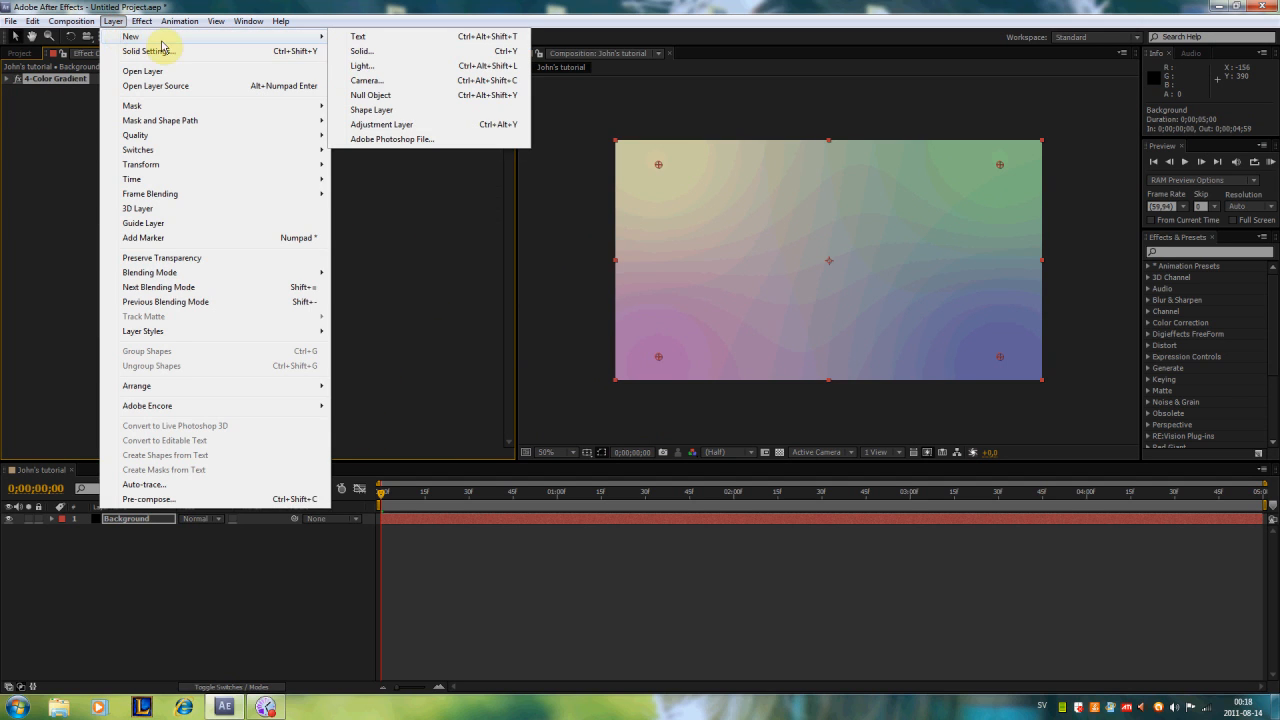
{"action": "left_click", "coordinate": [412, 68]}
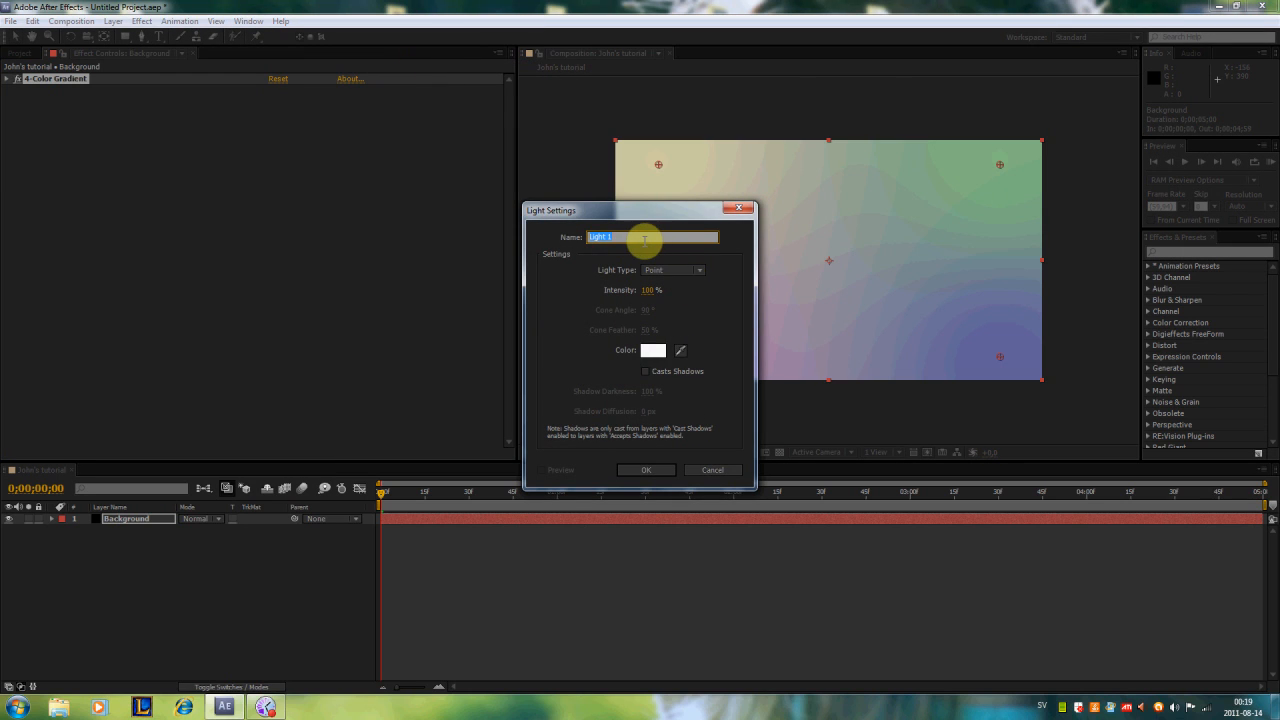
{"action": "left_click_drag", "start_coordinate": [644, 240], "coordinate": [571, 240]}
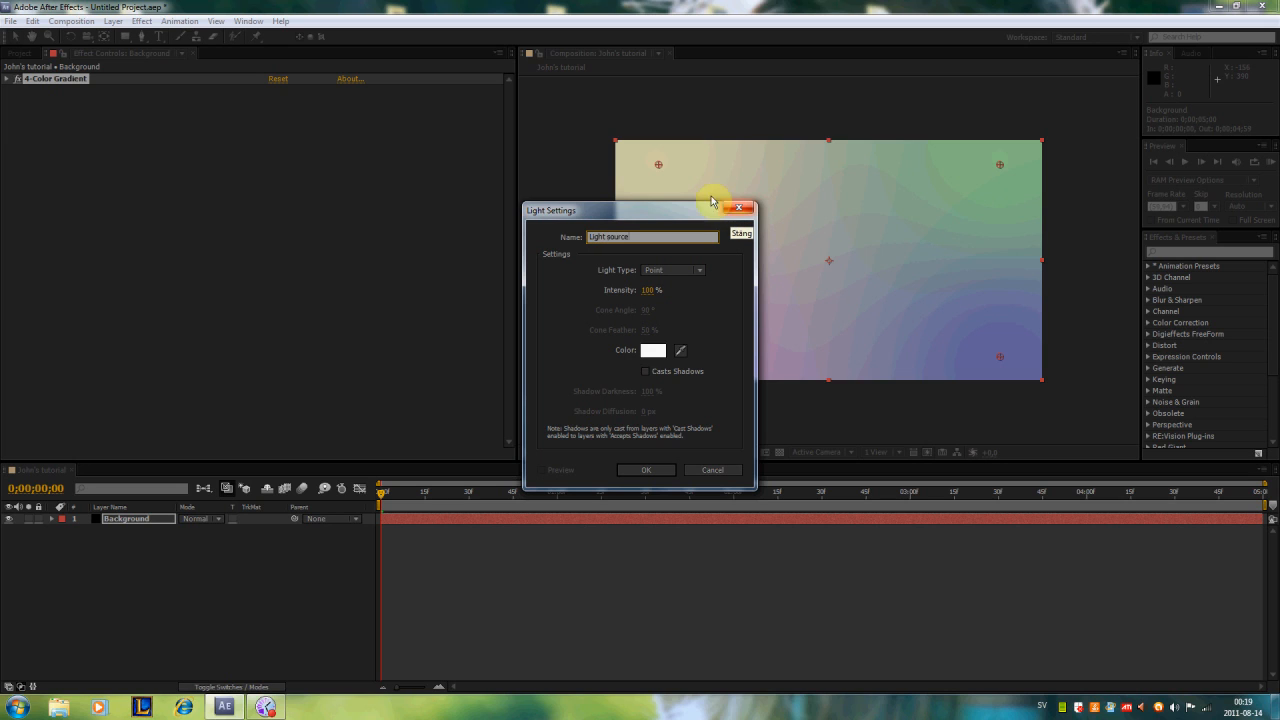
{"action": "left_click", "coordinate": [658, 468]}
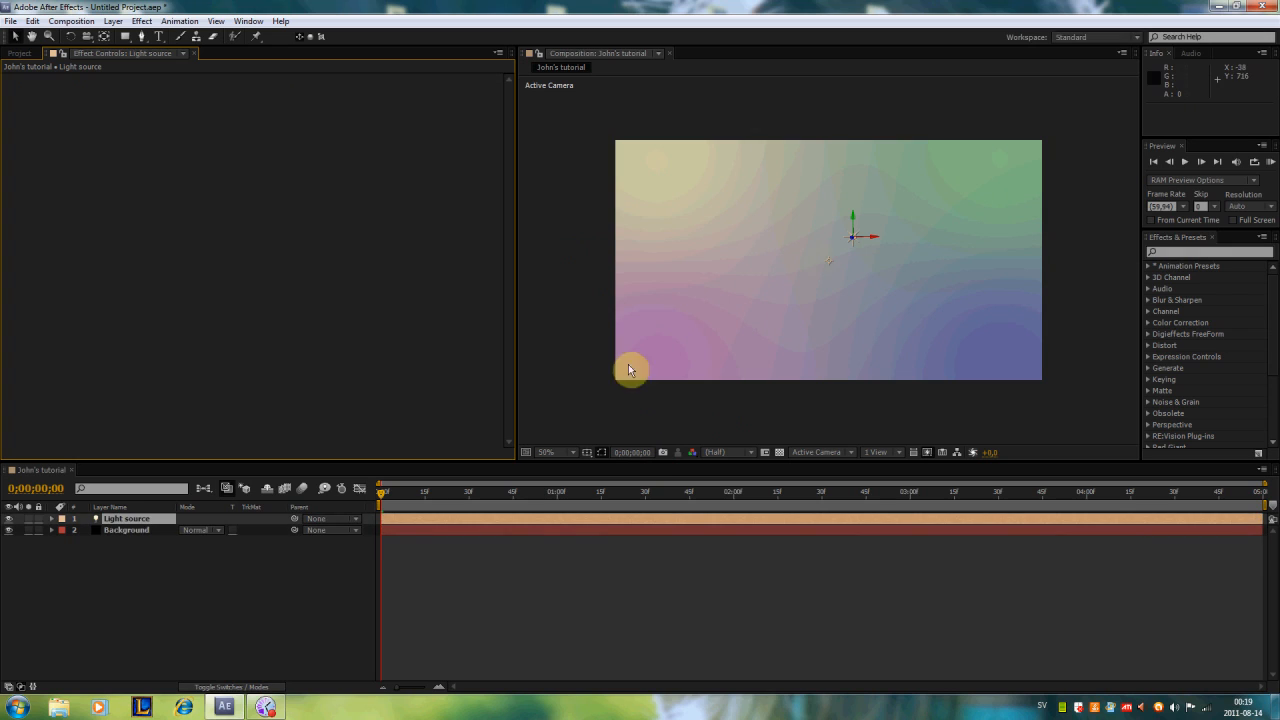
Hide the Background layer and move the light past the right edge of the frame, to X about 1163.
{"action": "left_click", "coordinate": [11, 531]}
{"action": "left_click_drag", "start_coordinate": [892, 242], "coordinate": [1028, 249]}
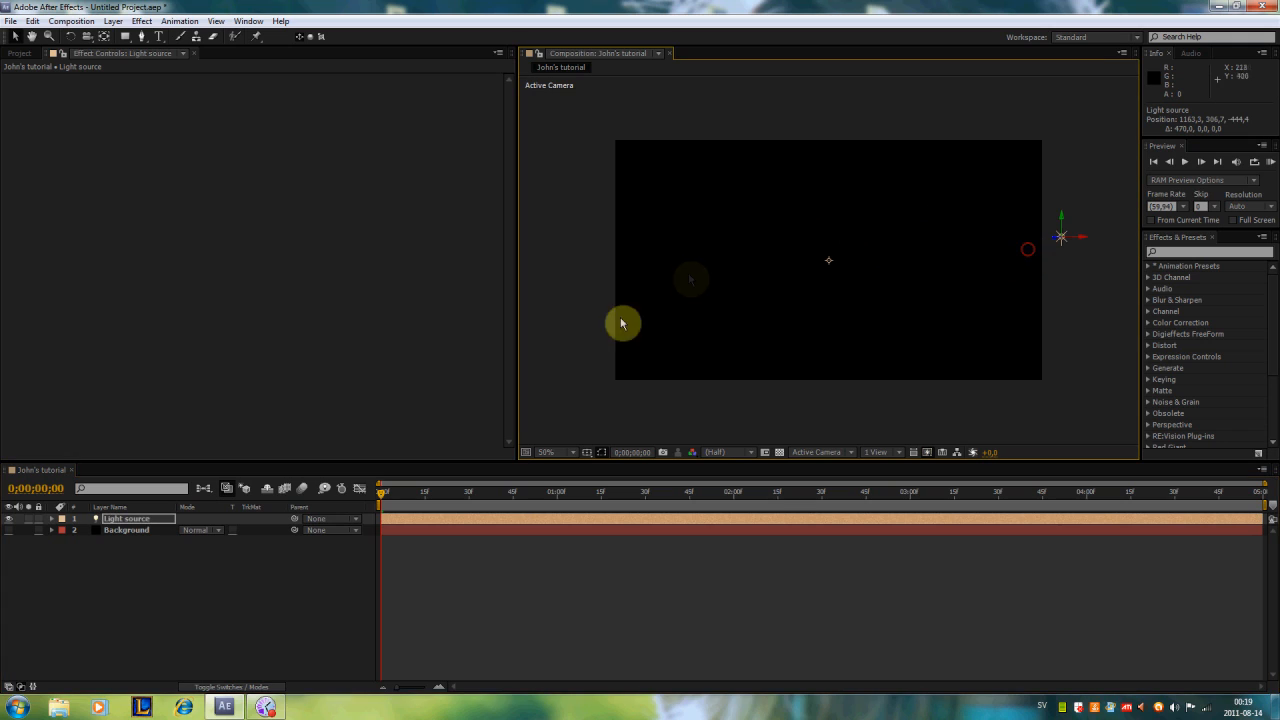
Keyframe the light's Position at time zero, at frame 15 with X about 415, and at frame 30 with X about 267.
{"action": "left_click", "coordinate": [52, 519]}
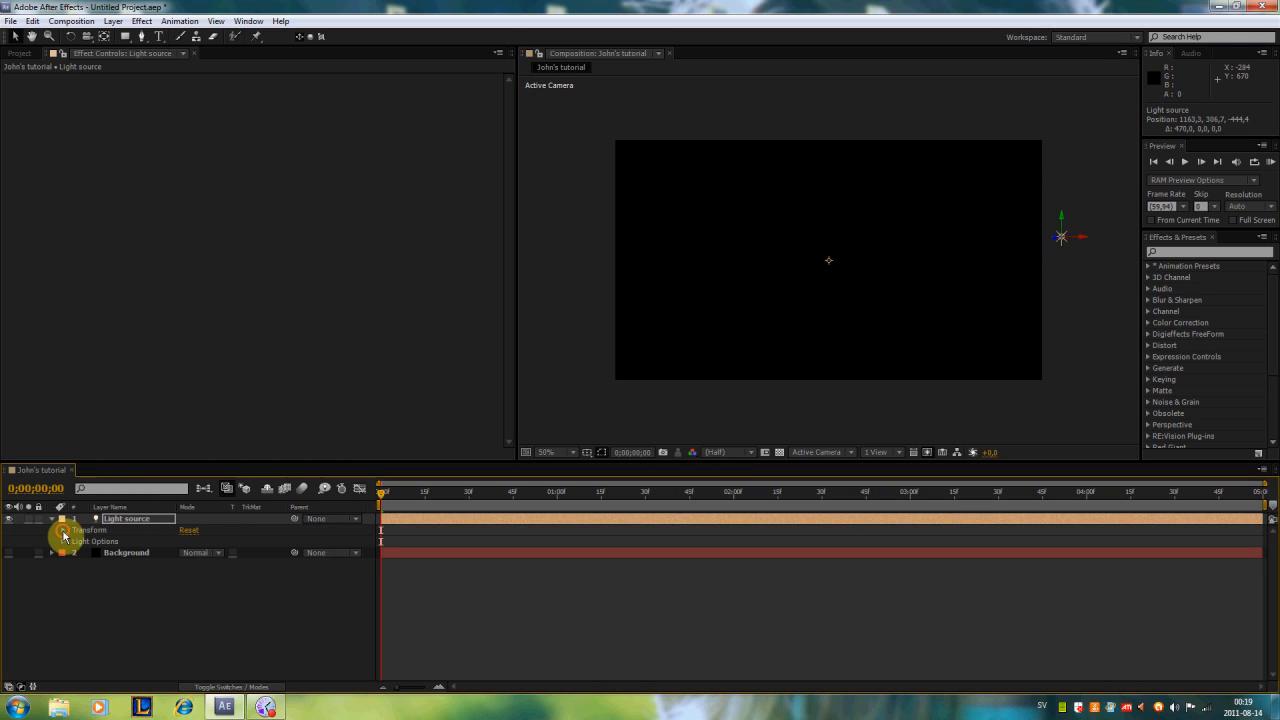
{"action": "left_click", "coordinate": [63, 531]}
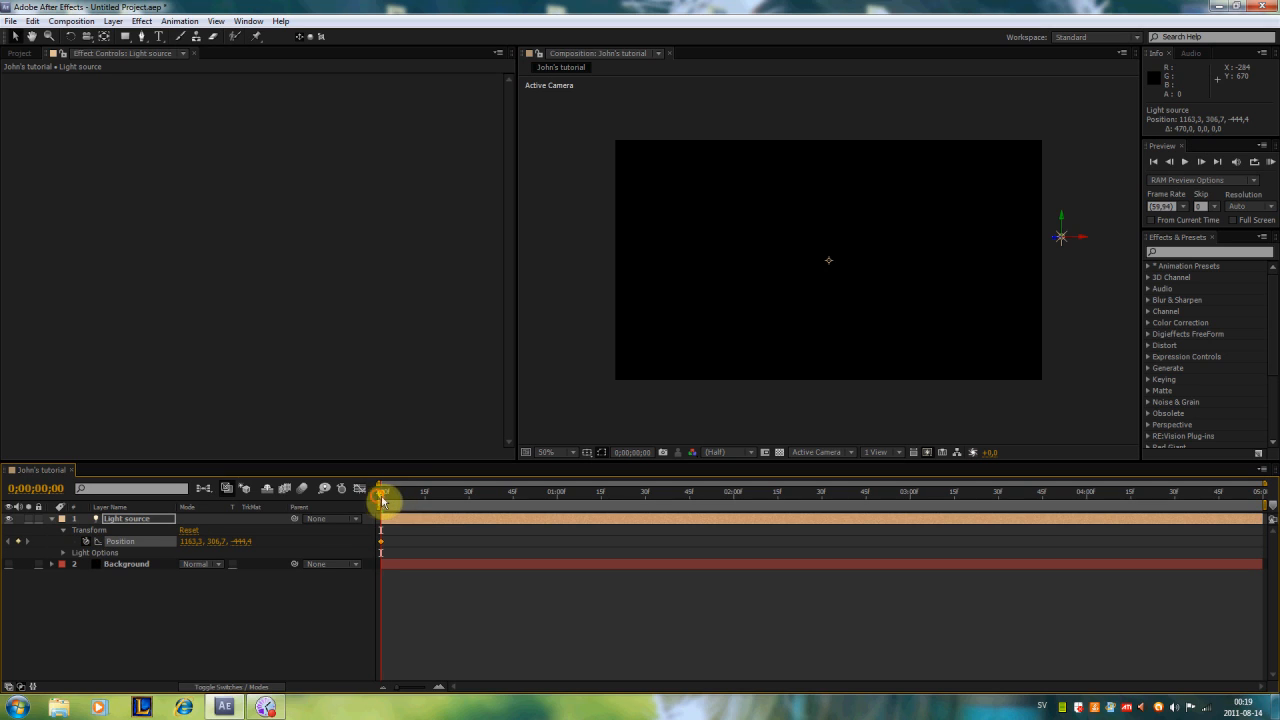
{"action": "left_click_drag", "start_coordinate": [381, 499], "coordinate": [424, 499]}
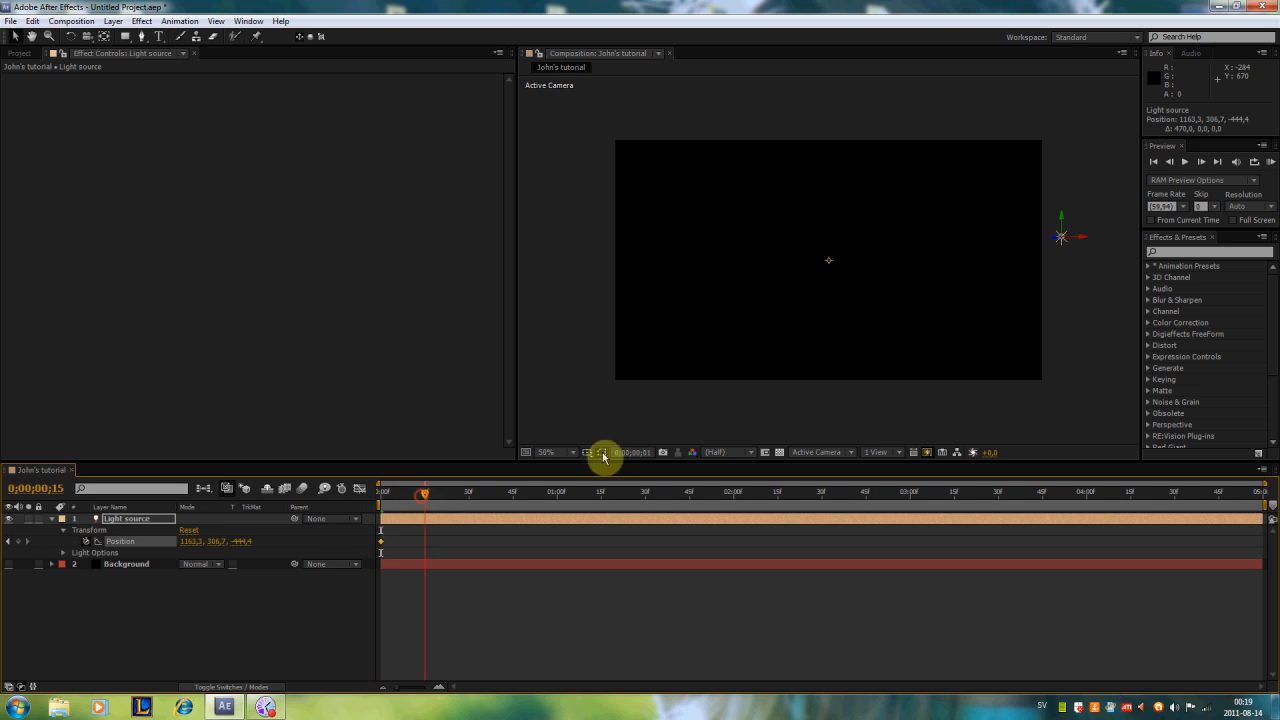
{"action": "left_click_drag", "start_coordinate": [1084, 240], "coordinate": [833, 235]}
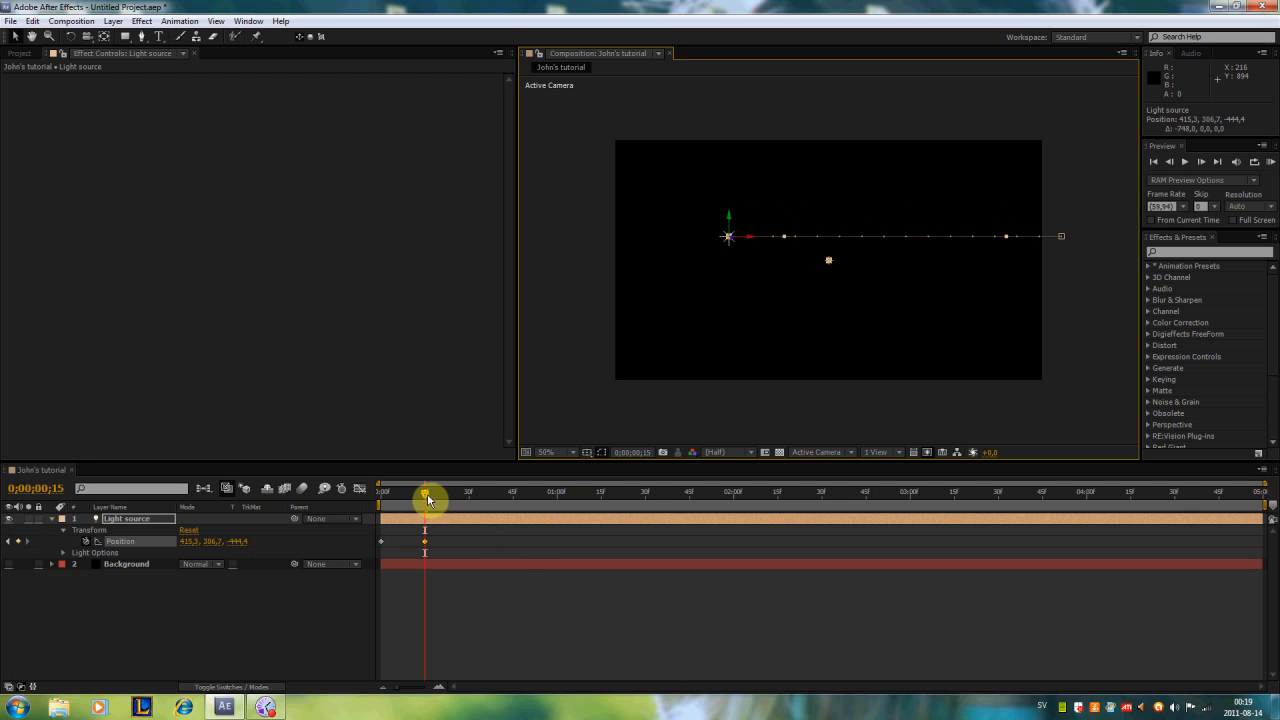
{"action": "left_click_drag", "start_coordinate": [437, 498], "coordinate": [469, 500]}
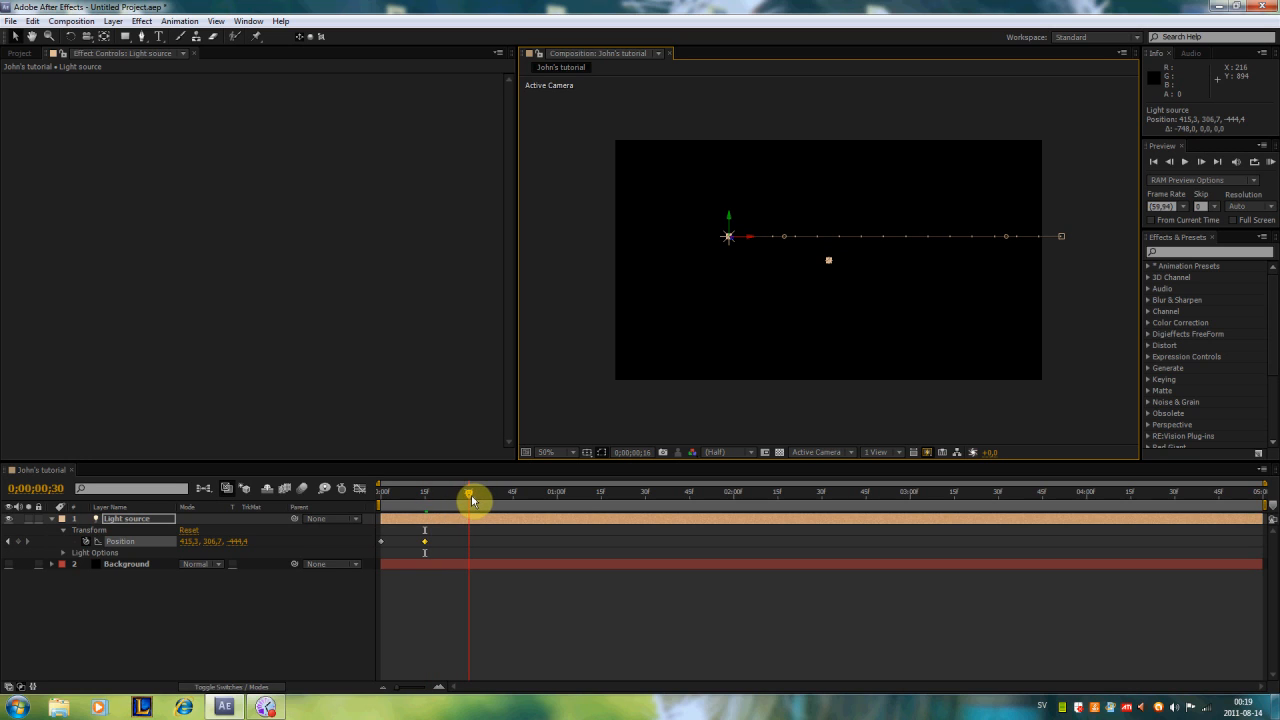
{"action": "left_click_drag", "start_coordinate": [757, 240], "coordinate": [704, 248]}
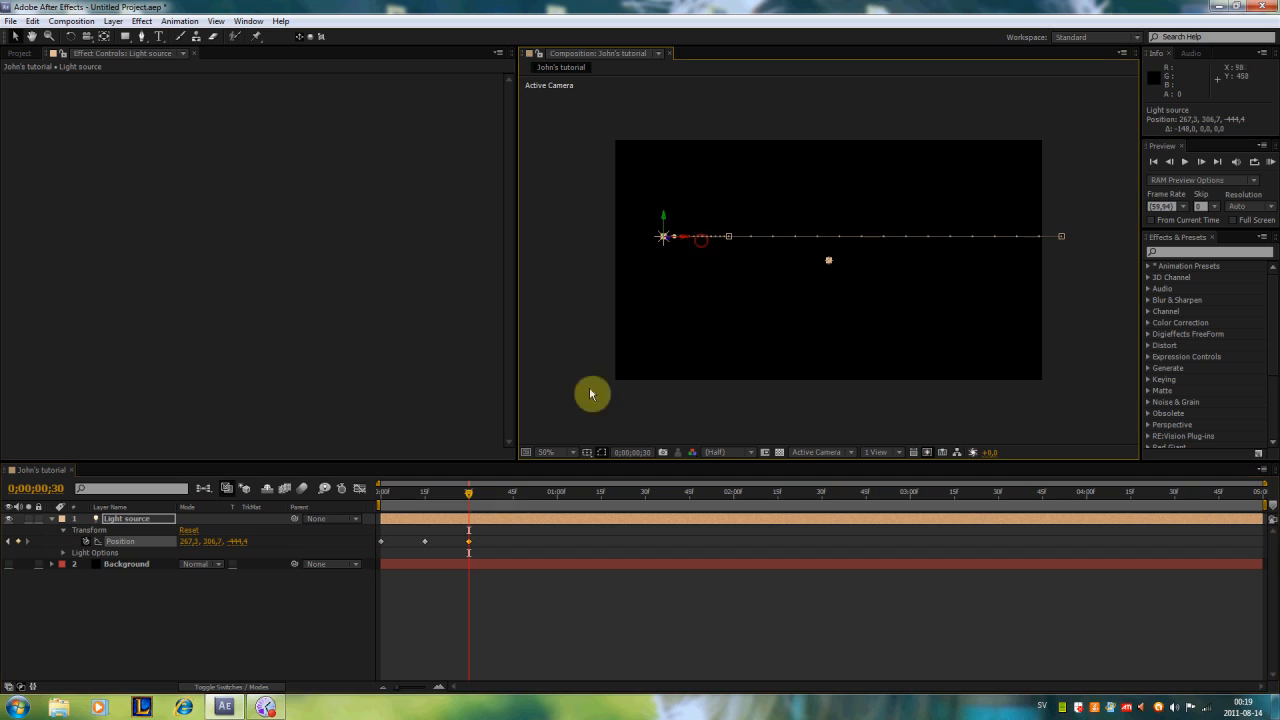
Add Position keyframes moving the light to the frame's upper right at frame 39 and to about 1119, 67 at about frame 49.
{"action": "mouse_move", "coordinate": [470, 492]}
{"action": "left_mouse_down"}
{"action": "mouse_move", "coordinate": [389, 497]}
{"action": "mouse_move", "coordinate": [449, 498]}
{"action": "left_mouse_up"}
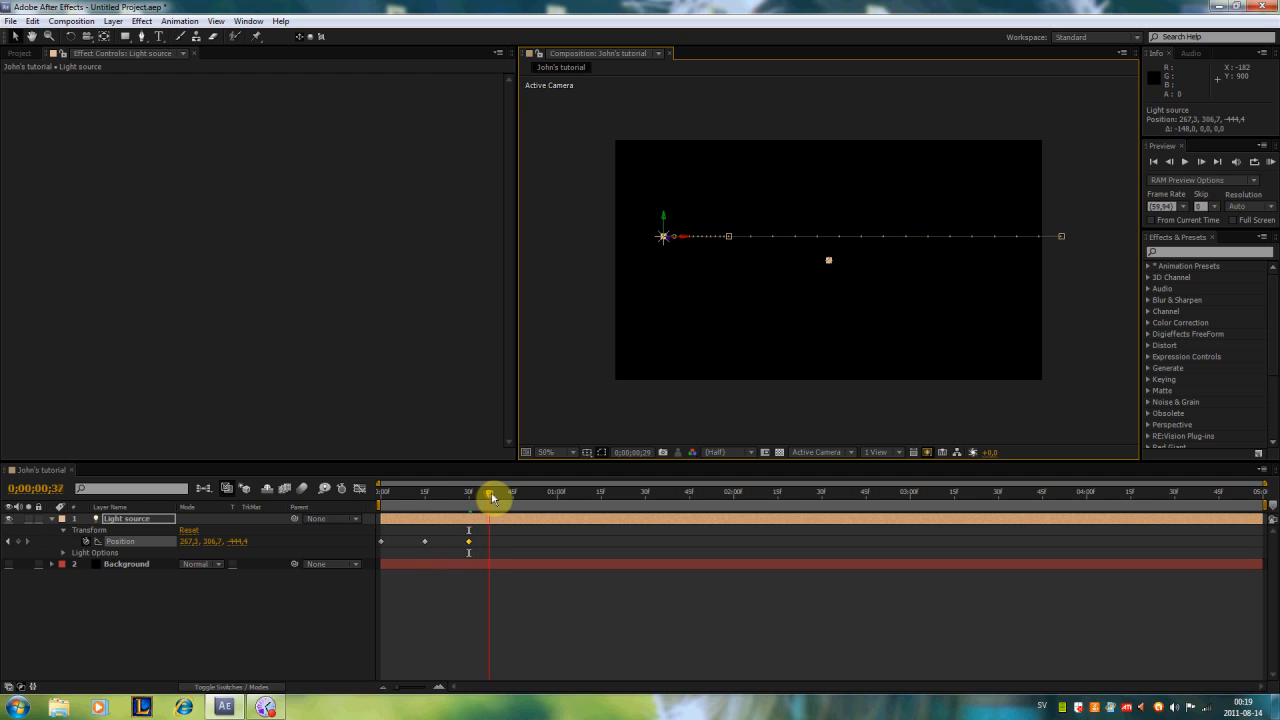
{"action": "left_click", "coordinate": [675, 226]}
{"action": "left_click_drag", "start_coordinate": [663, 218], "coordinate": [871, 178]}
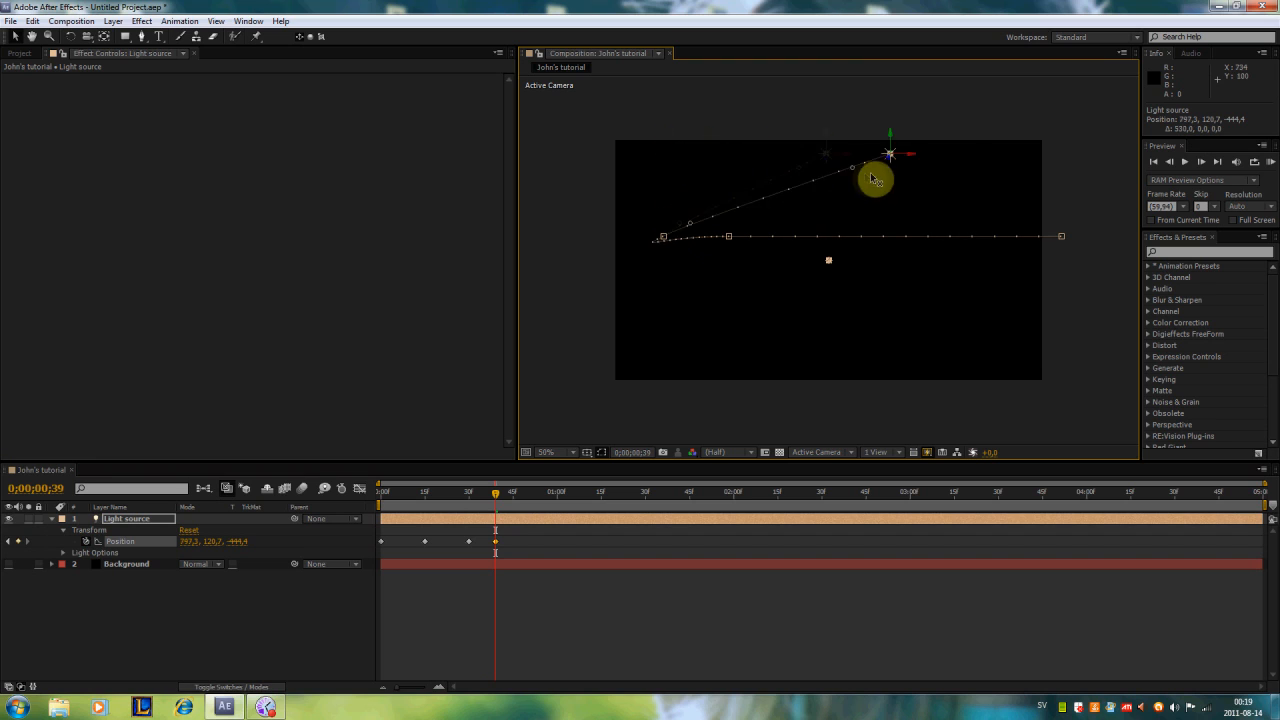
{"action": "left_click_drag", "start_coordinate": [527, 498], "coordinate": [533, 498]}
{"action": "left_click_drag", "start_coordinate": [974, 135], "coordinate": [1058, 135]}
Add a Position keyframe at one second with the light near the frame's lower left, about 309, 587, and collapse its layer.
{"action": "mouse_move", "coordinate": [535, 502]}
{"action": "left_mouse_down"}
{"action": "mouse_move", "coordinate": [577, 507]}
{"action": "mouse_move", "coordinate": [557, 505]}
{"action": "left_mouse_up"}
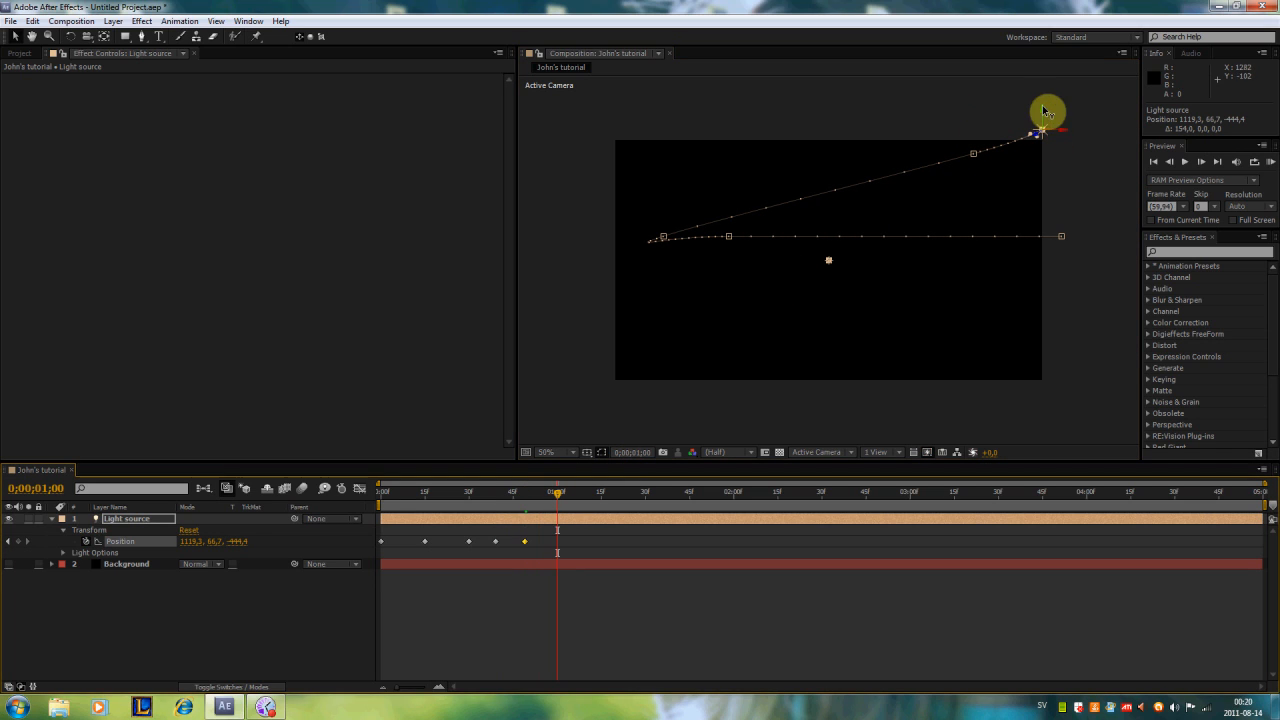
{"action": "left_click", "coordinate": [1044, 152]}
{"action": "left_click", "coordinate": [140, 520]}
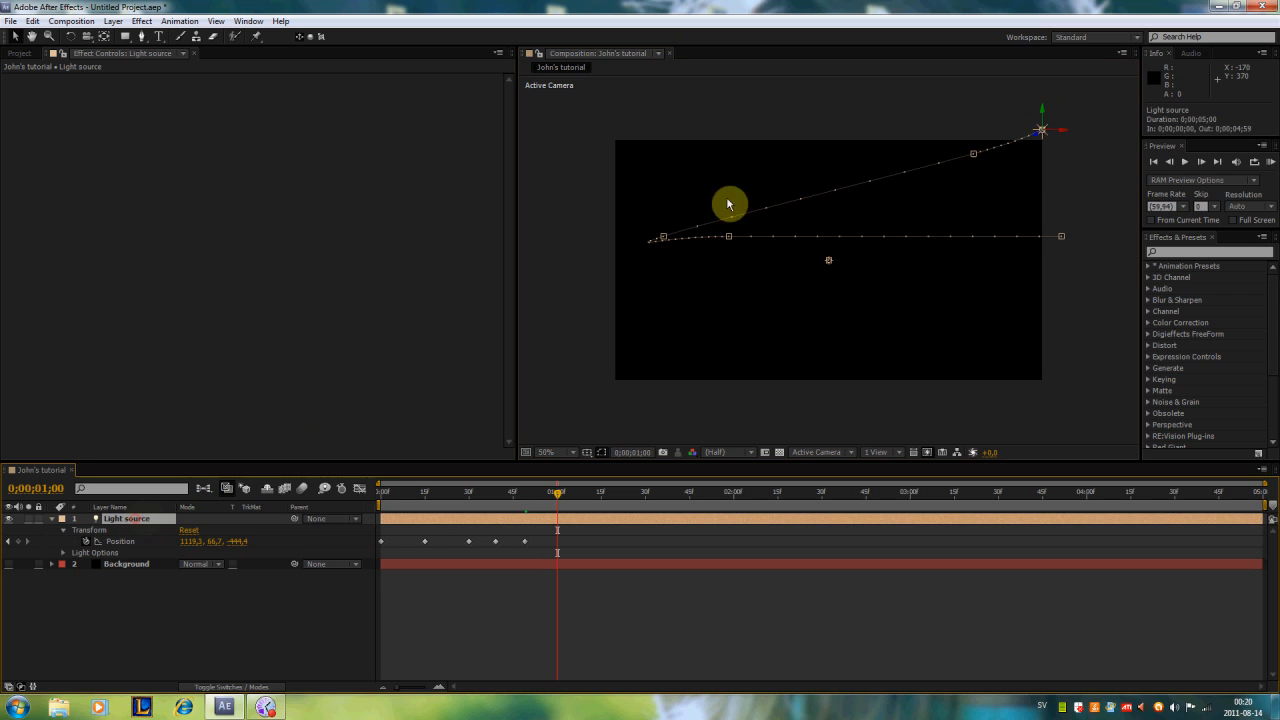
{"action": "left_click", "coordinate": [1046, 140]}
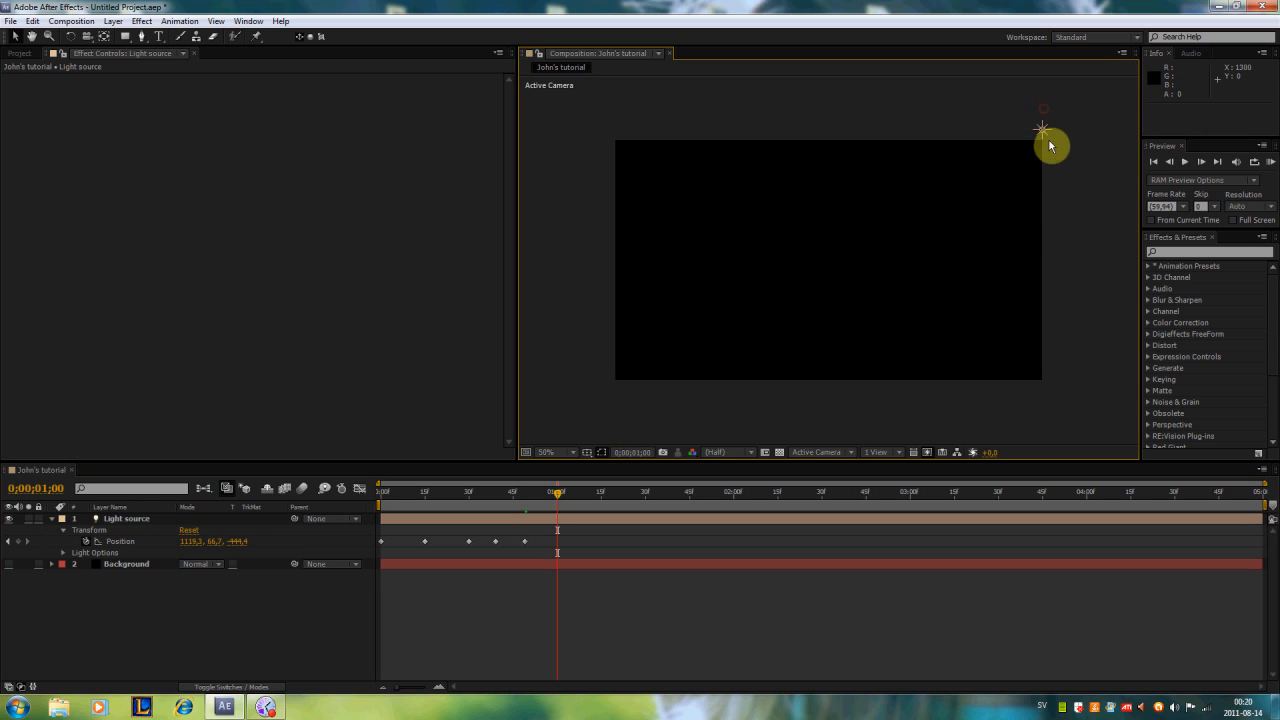
{"action": "left_click", "coordinate": [145, 518]}
{"action": "left_click_drag", "start_coordinate": [1043, 114], "coordinate": [688, 342]}
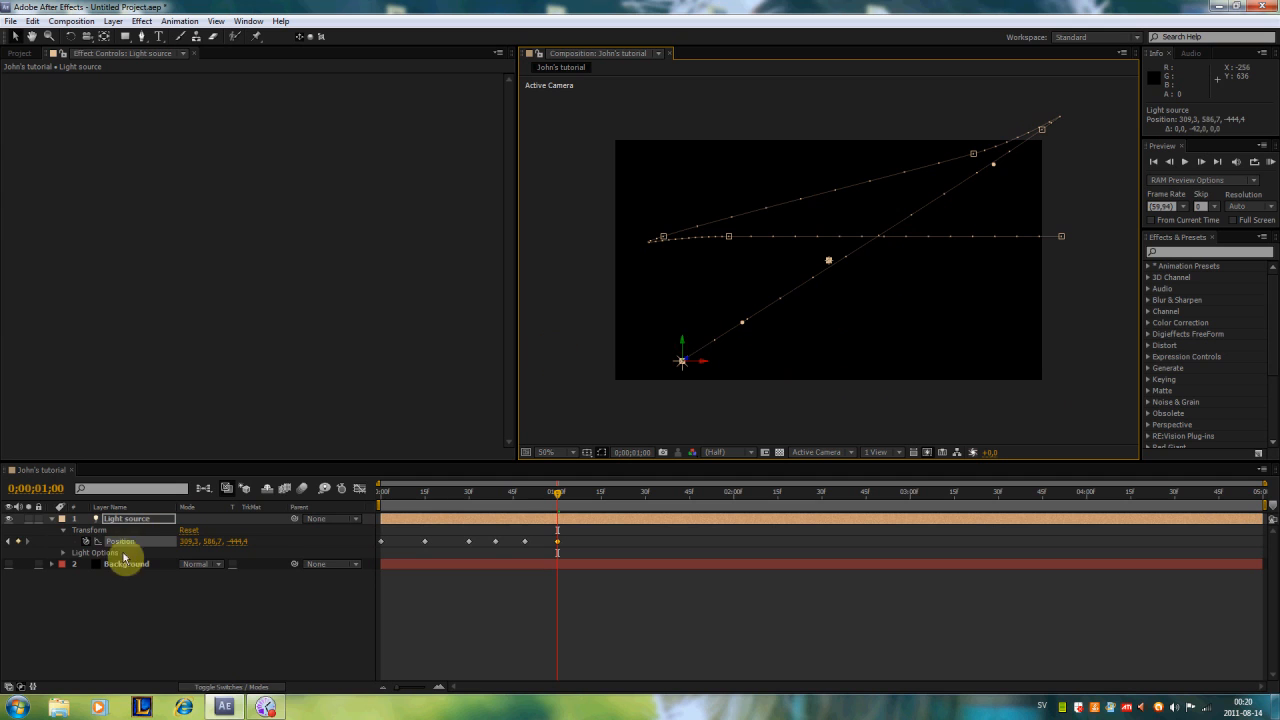
{"action": "left_click", "coordinate": [52, 520]}
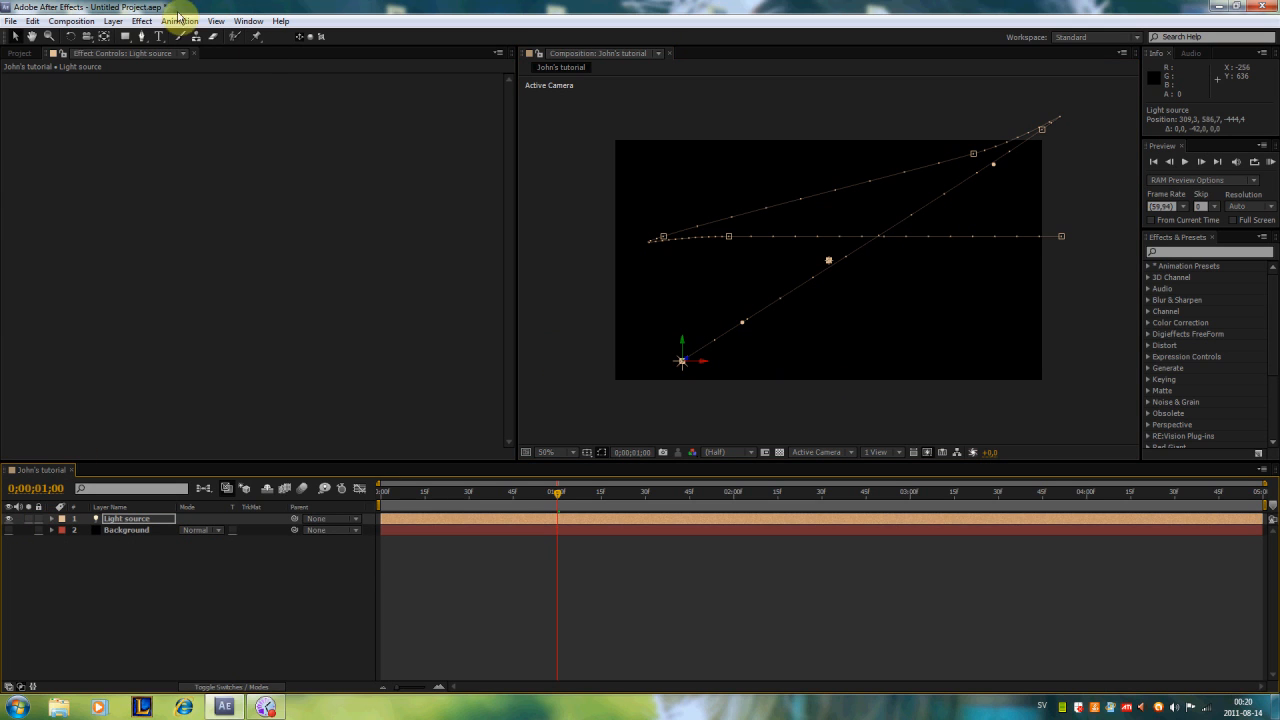
Add a second full-size black solid above the Light source layer.
{"action": "left_click", "coordinate": [113, 21]}
{"action": "mouse_move", "coordinate": [120, 38]}
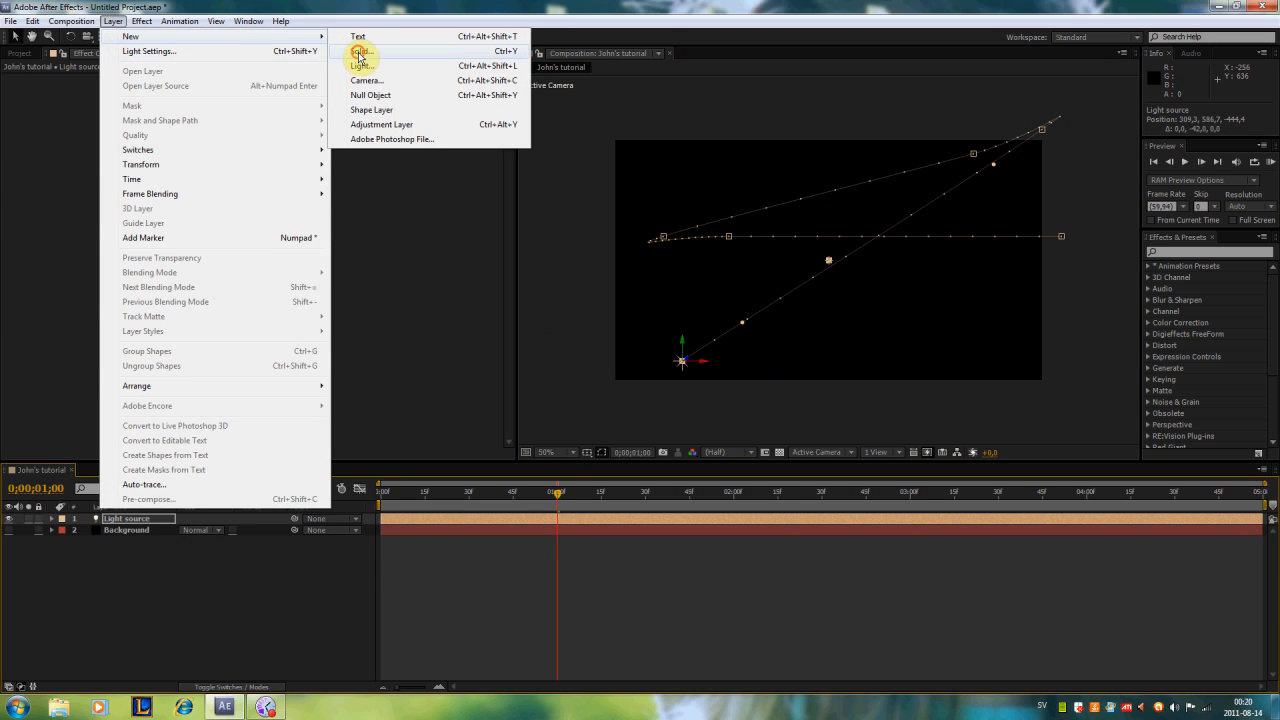
{"action": "left_click", "coordinate": [359, 57]}
{"action": "left_click", "coordinate": [684, 472]}
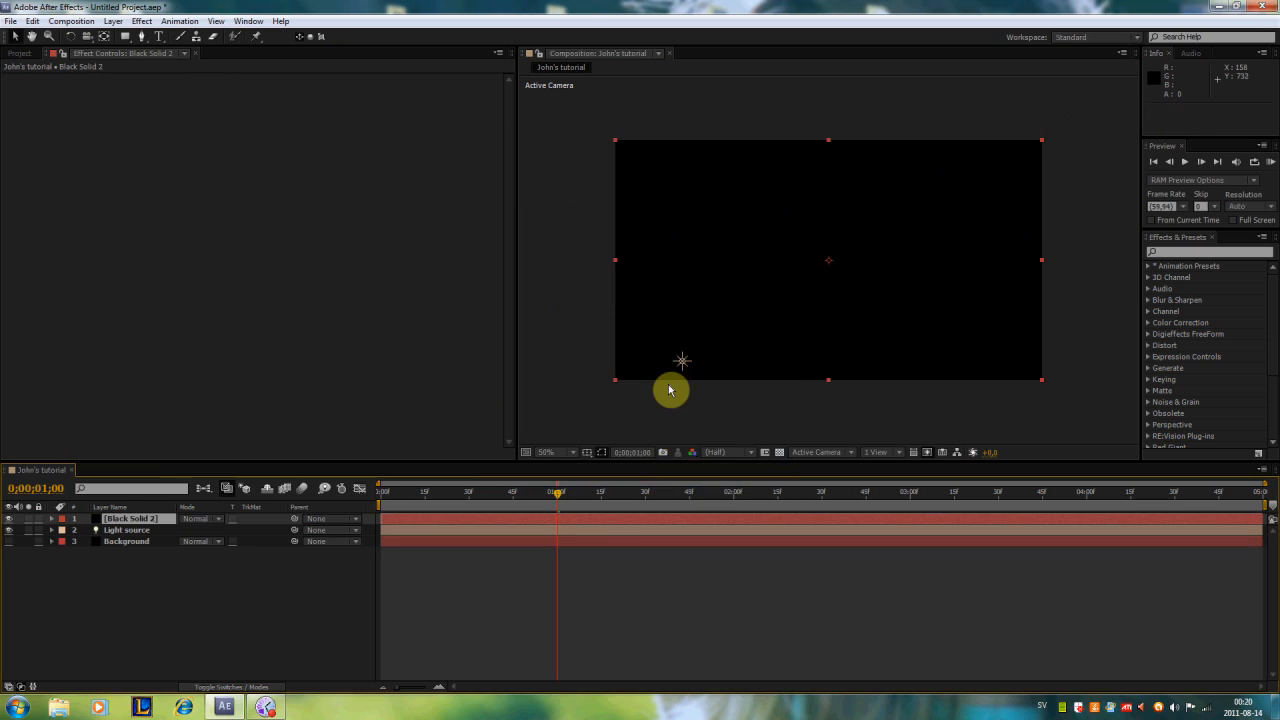
Apply the Trapcode Particular effect to the new black solid.
{"action": "left_click", "coordinate": [141, 21]}
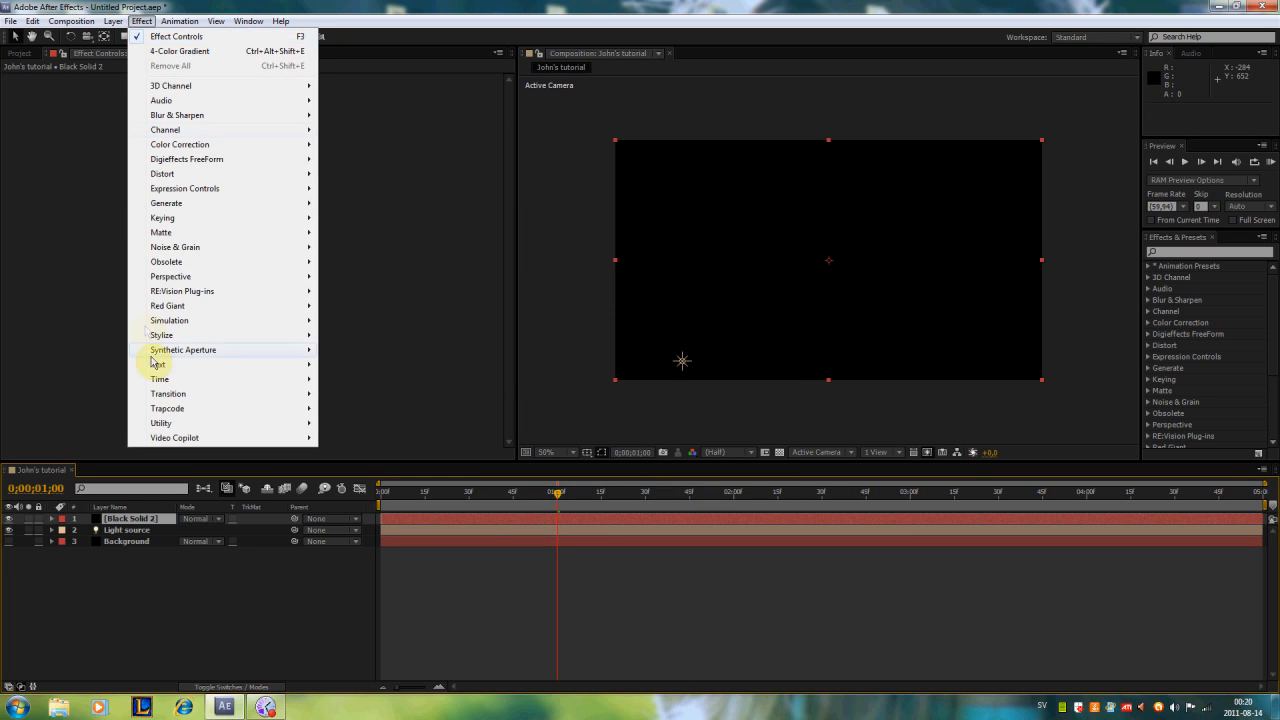
{"action": "mouse_move", "coordinate": [180, 415]}
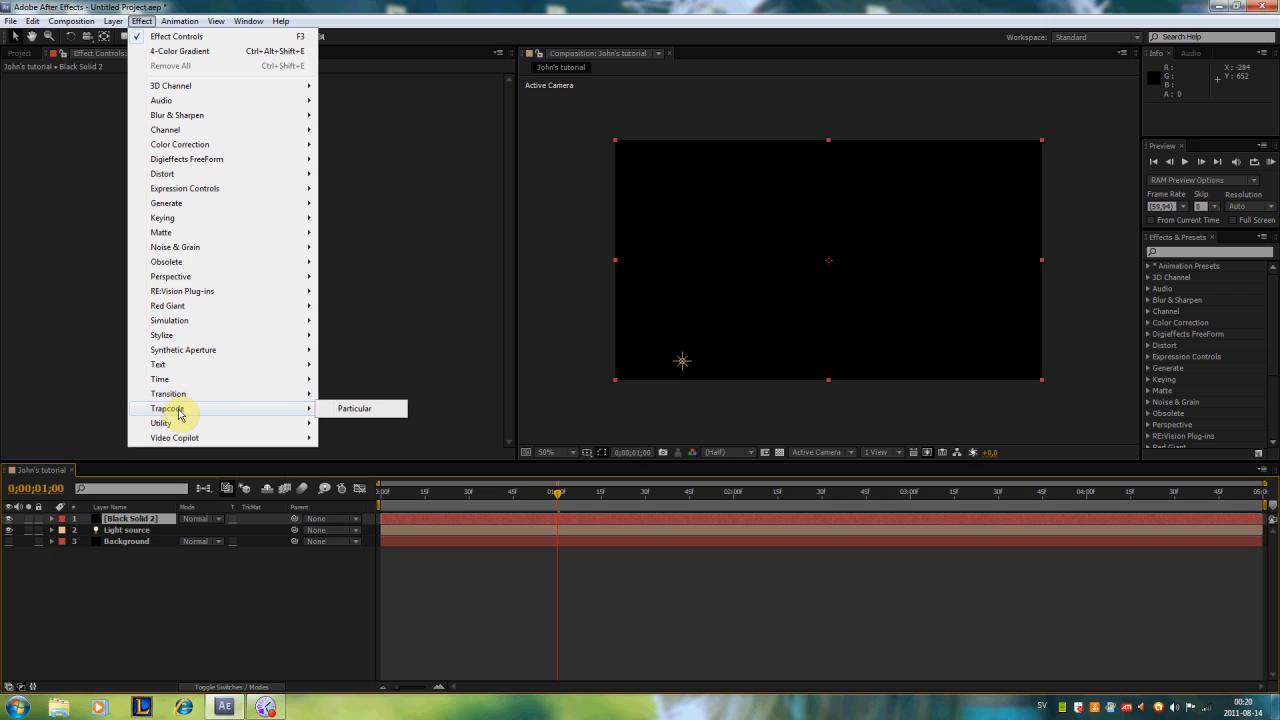
{"action": "left_click", "coordinate": [354, 411]}
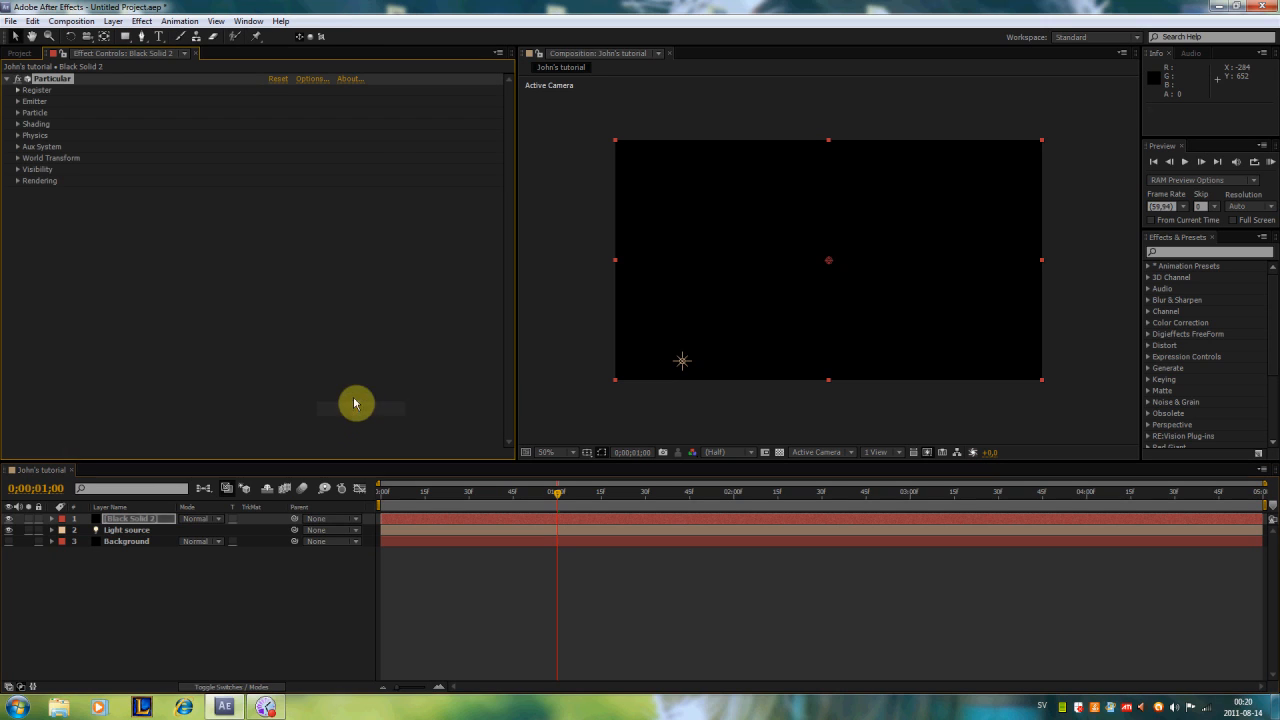
Set the Particular emitter's particles per second to 5000, checking the emission at frame 0;00;01;09.
{"action": "left_click", "coordinate": [17, 101]}
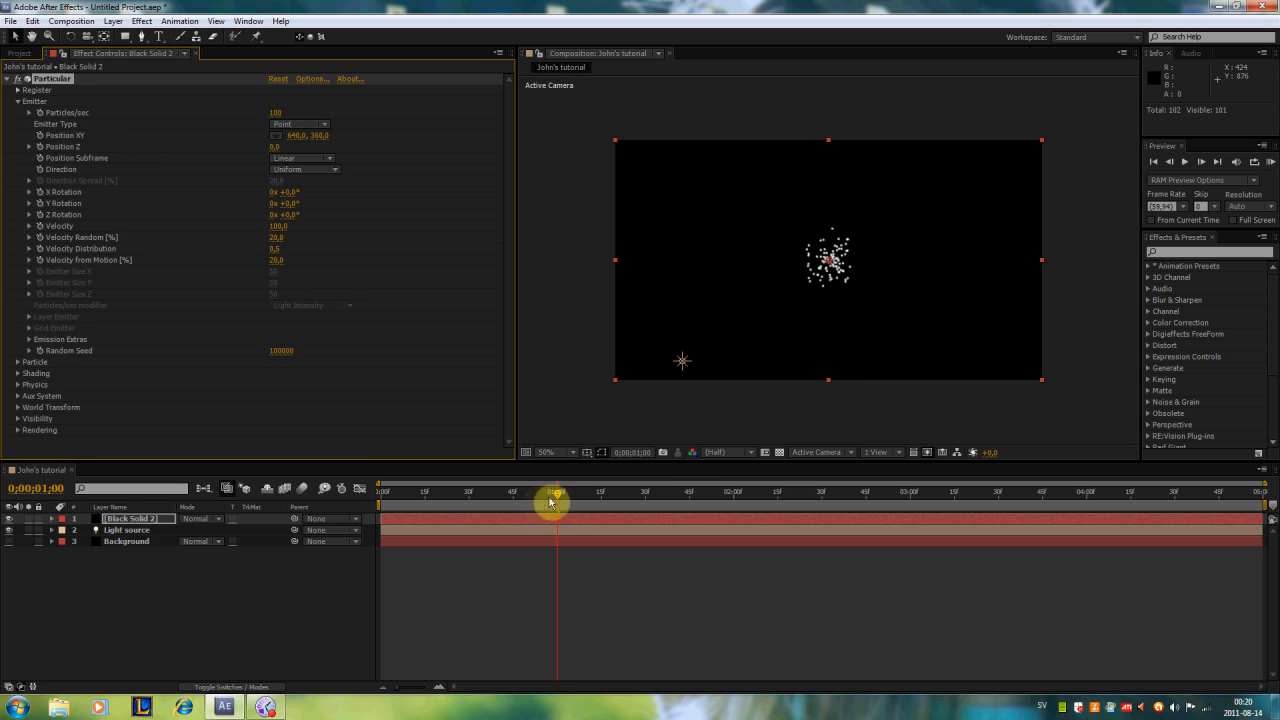
{"action": "mouse_move", "coordinate": [561, 498]}
{"action": "left_mouse_down"}
{"action": "mouse_move", "coordinate": [694, 498]}
{"action": "mouse_move", "coordinate": [583, 498]}
{"action": "left_mouse_up"}
{"action": "left_click", "coordinate": [283, 113]}
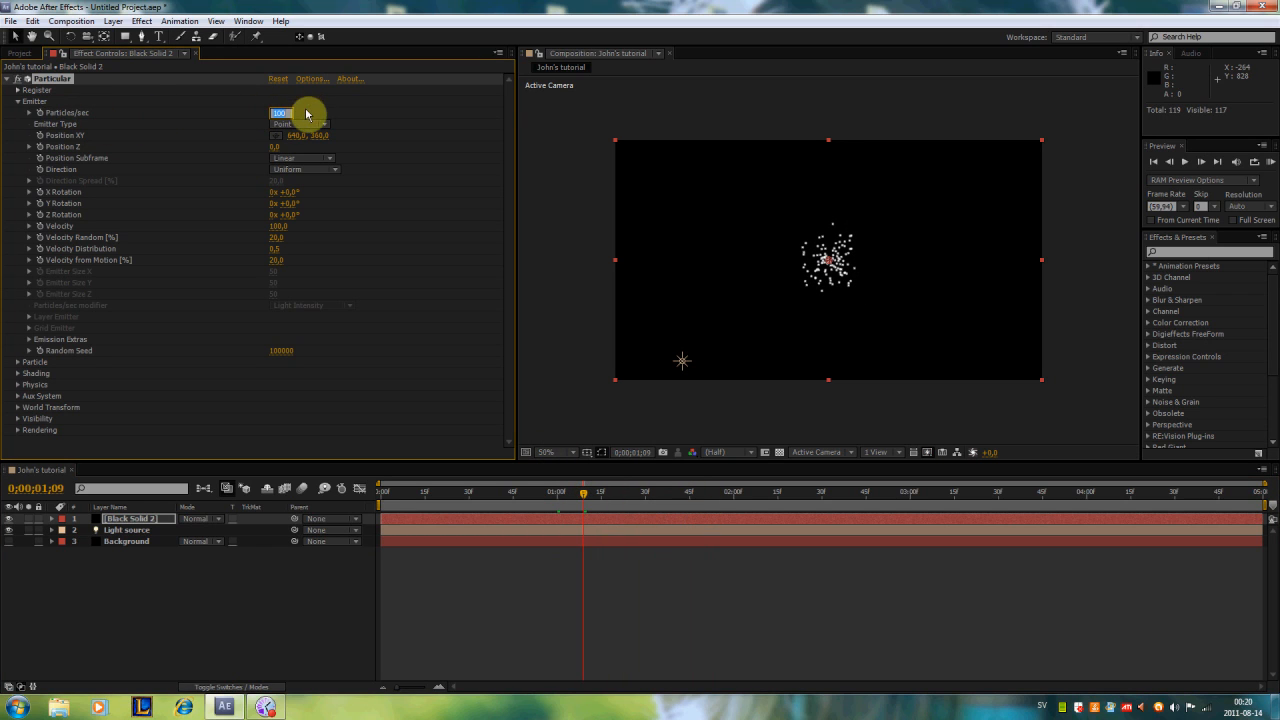
{"action": "type", "text": "5000"}
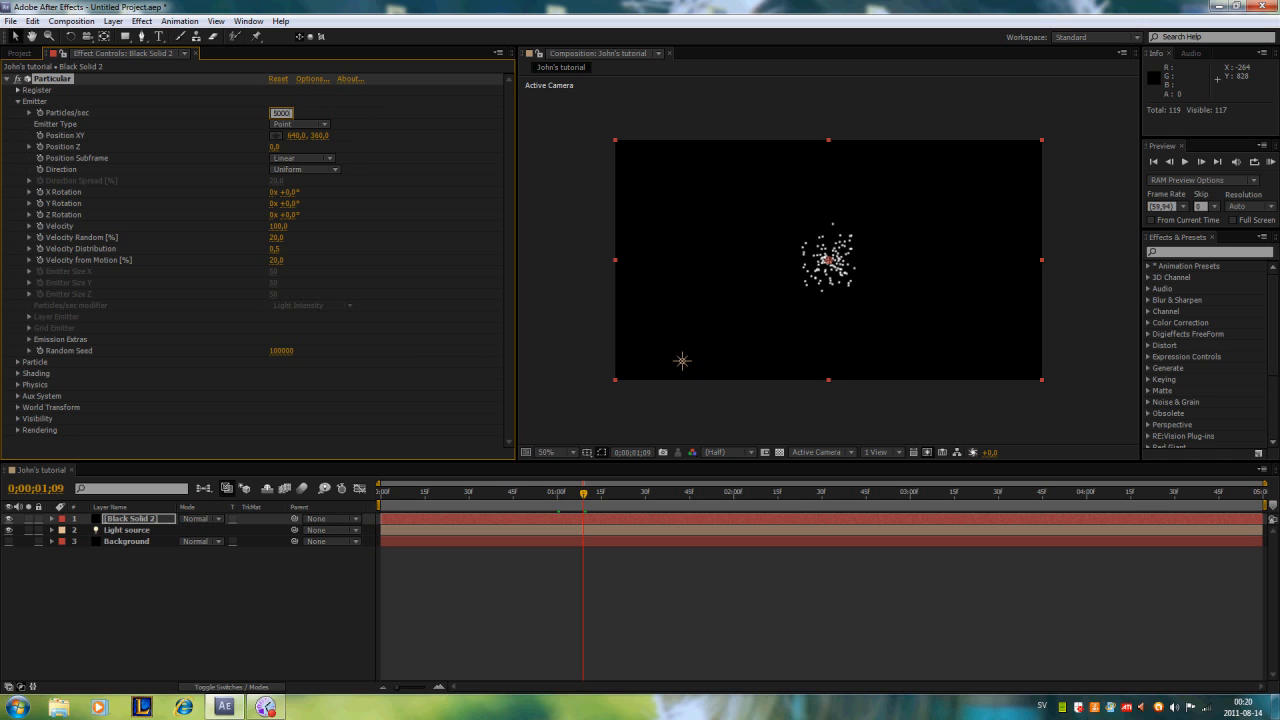
{"action": "key", "text": "Return"}
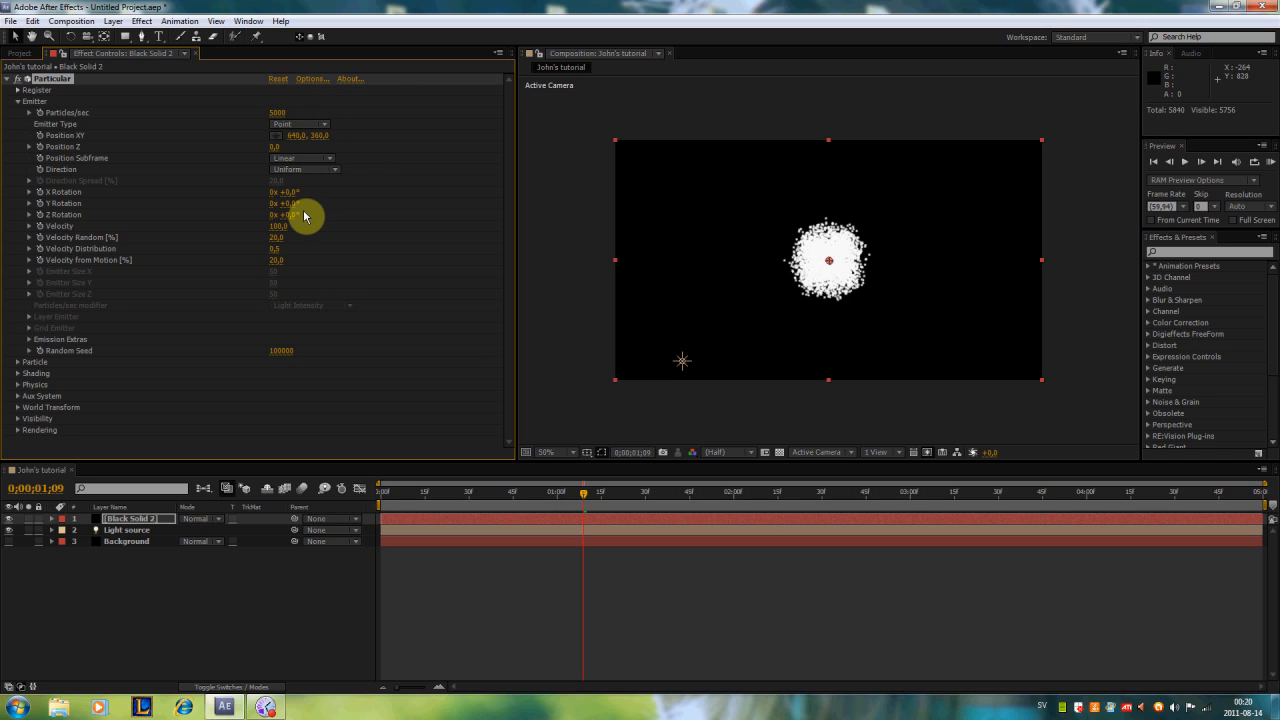
{"action": "left_click", "coordinate": [18, 103]}
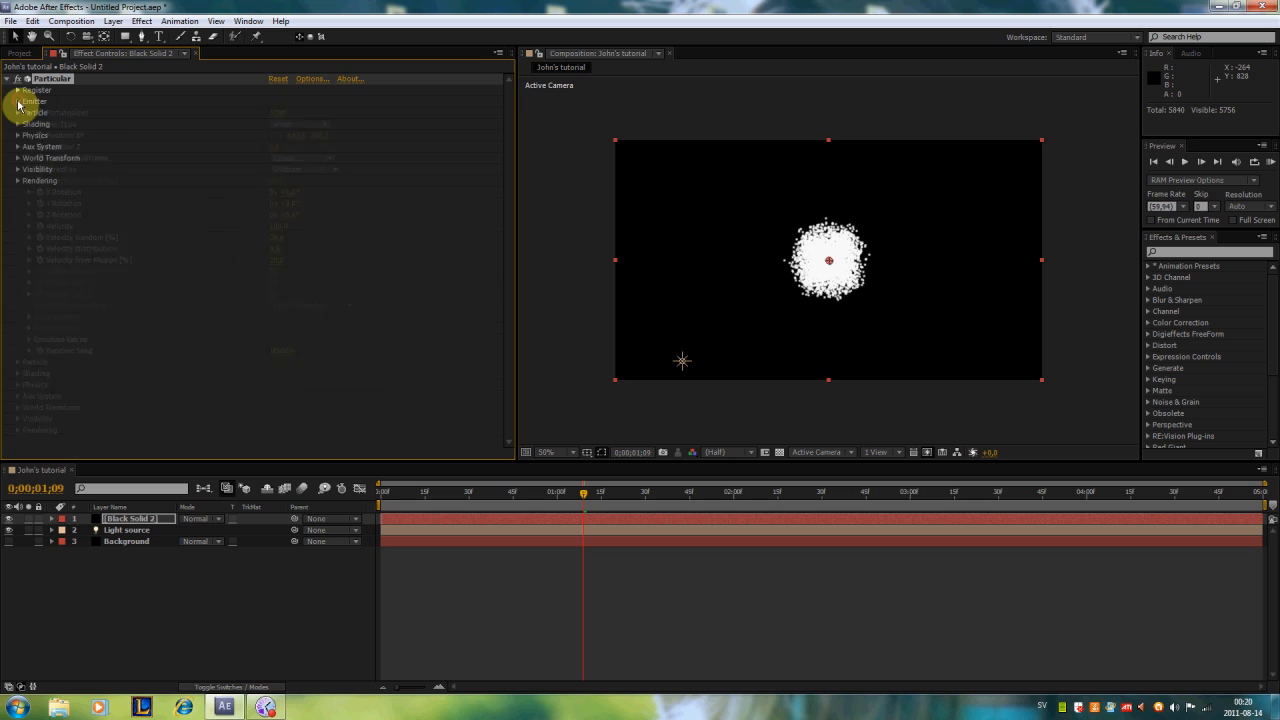
Set the particle type to Glow Sphere (No DOF) and the particle size to 0.7.
{"action": "left_click", "coordinate": [17, 114]}
{"action": "left_click", "coordinate": [322, 148]}
{"action": "left_click", "coordinate": [326, 178]}
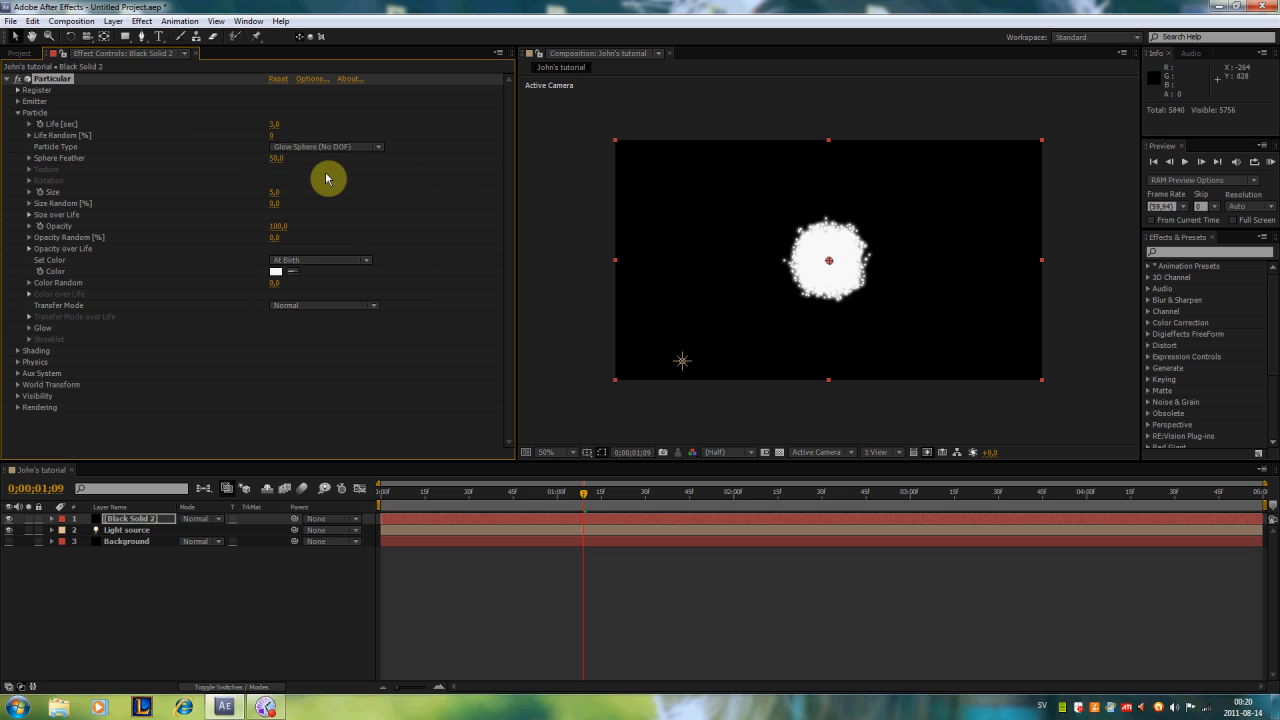
{"action": "left_click", "coordinate": [276, 192]}
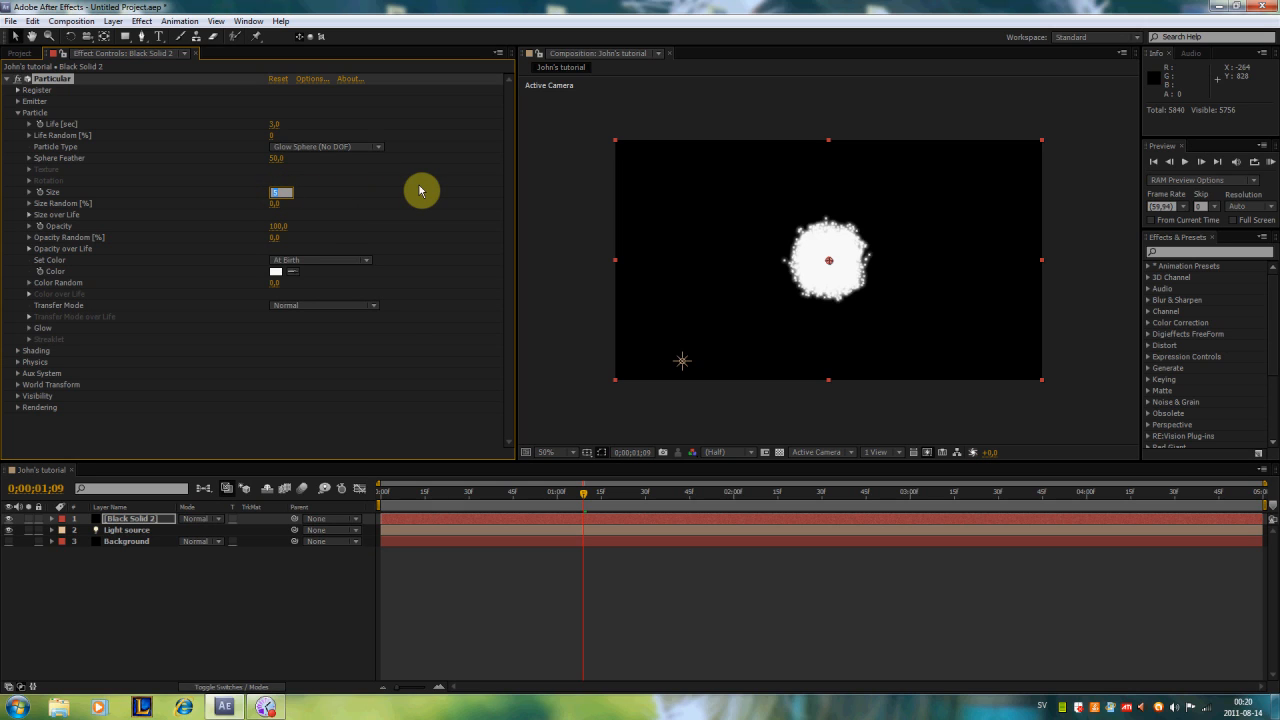
{"action": "key", "text": "Return"}
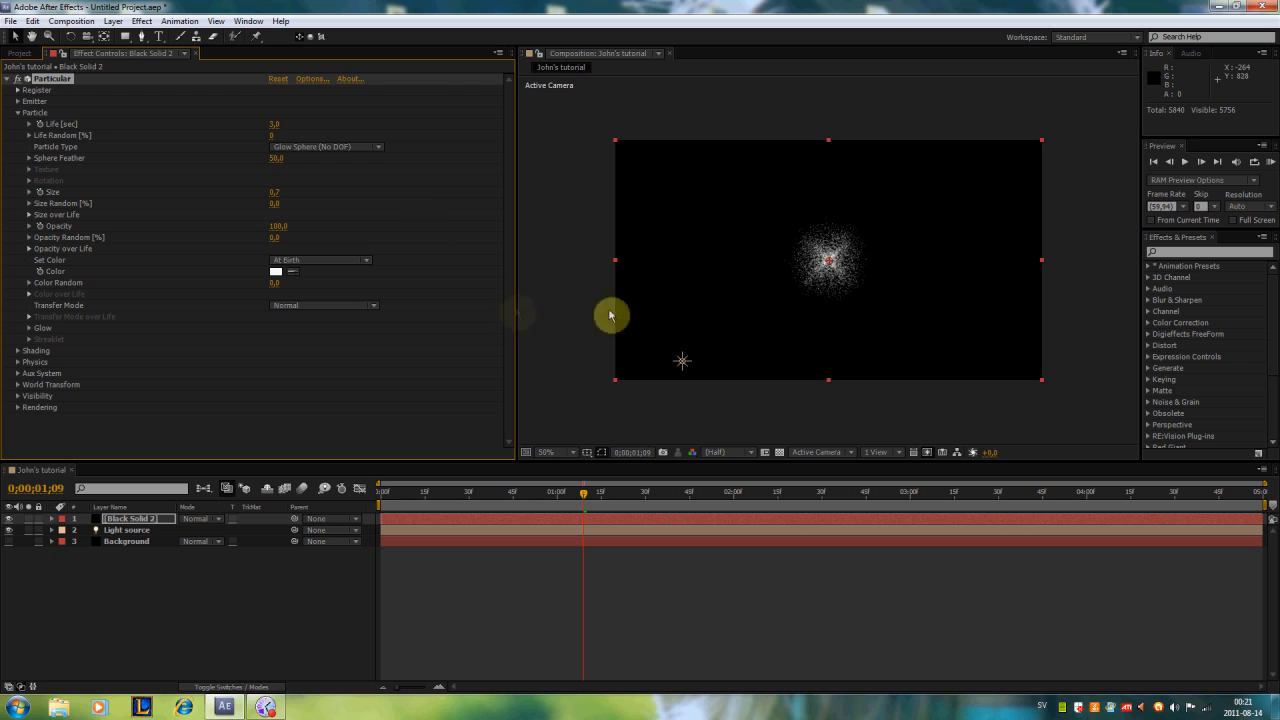
{"action": "scroll", "coordinate": [703, 274], "scroll_direction": "up", "scroll_amount": 1}
{"action": "scroll", "coordinate": [703, 274], "scroll_direction": "down", "scroll_amount": 1}
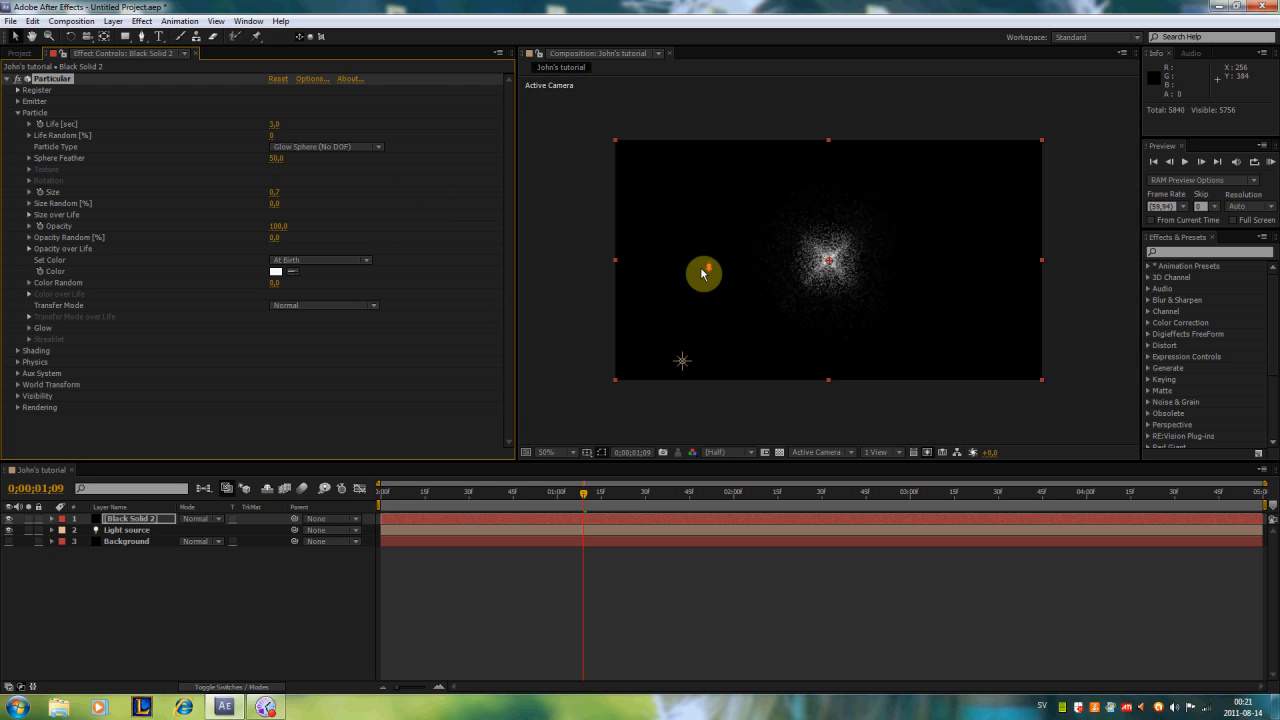
{"action": "left_click", "coordinate": [18, 113]}
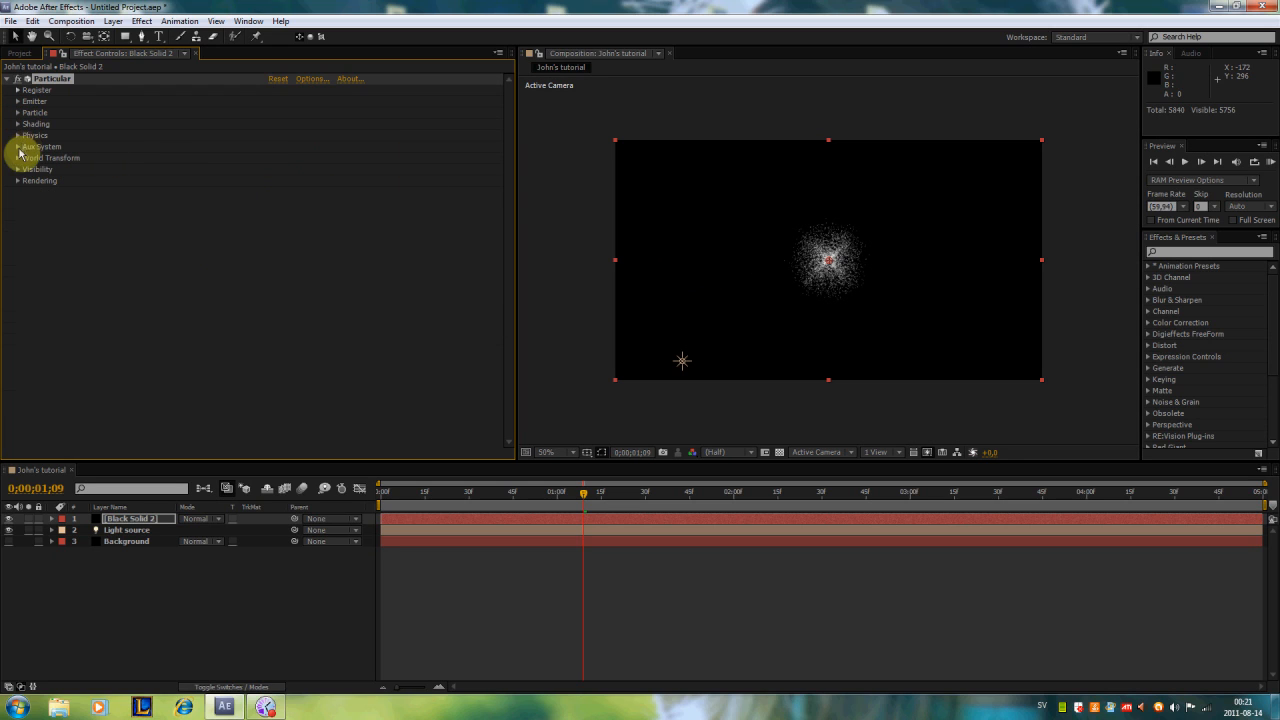
In the Air physics settings, set the turbulence field's Affect Position to 300 and Wind X to 462.
{"action": "left_click", "coordinate": [17, 136]}
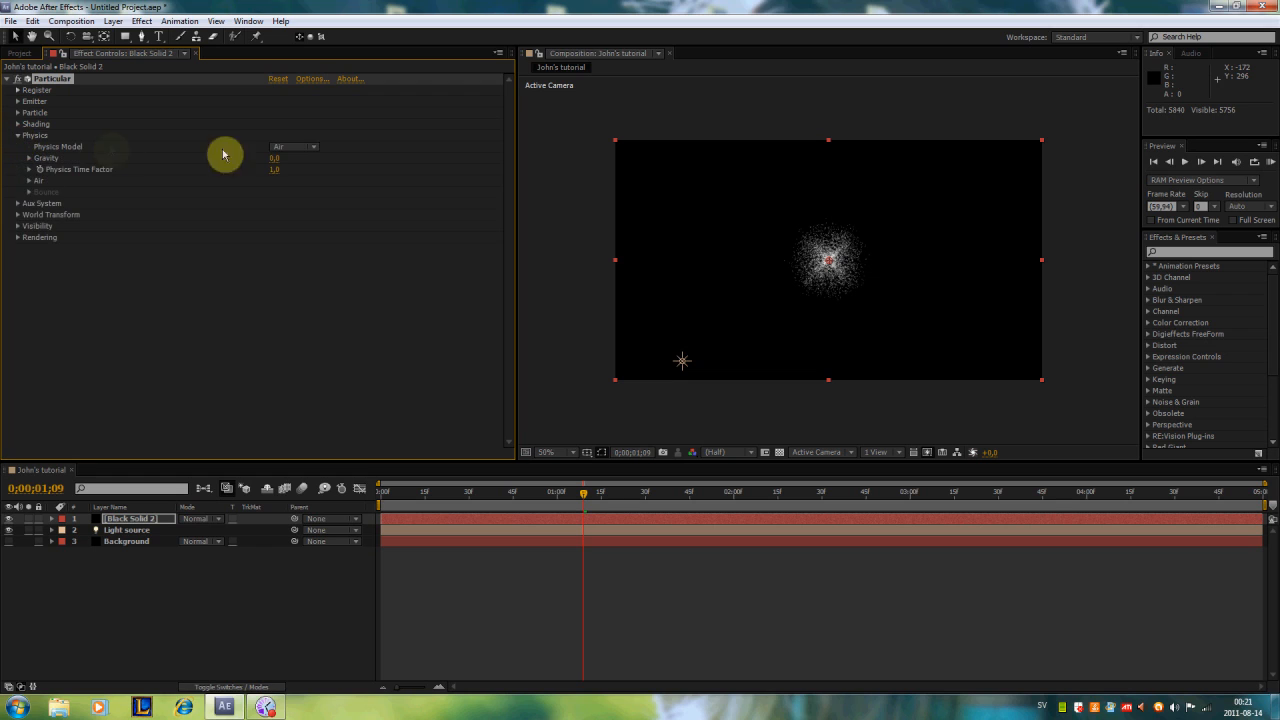
{"action": "left_click", "coordinate": [29, 183]}
{"action": "left_click", "coordinate": [41, 308]}
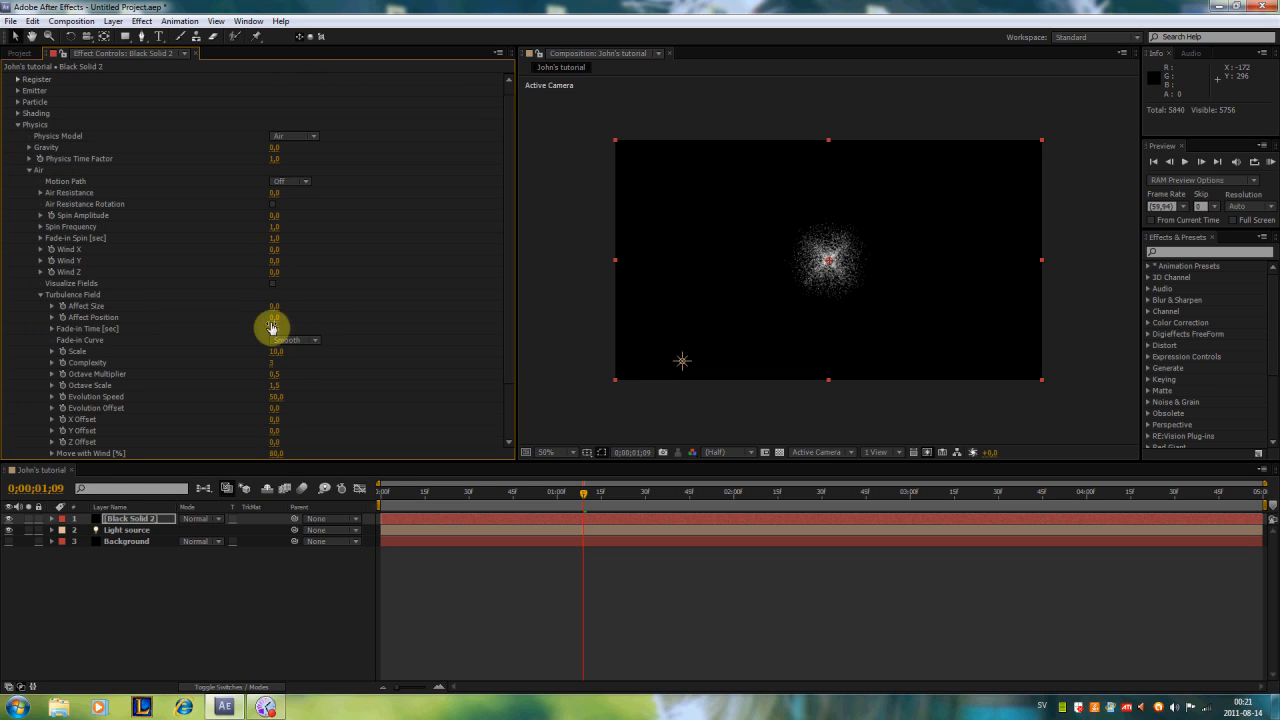
{"action": "left_click_drag", "start_coordinate": [278, 318], "coordinate": [462, 318]}
{"action": "scroll", "coordinate": [829, 265], "scroll_direction": "up", "scroll_amount": 2}
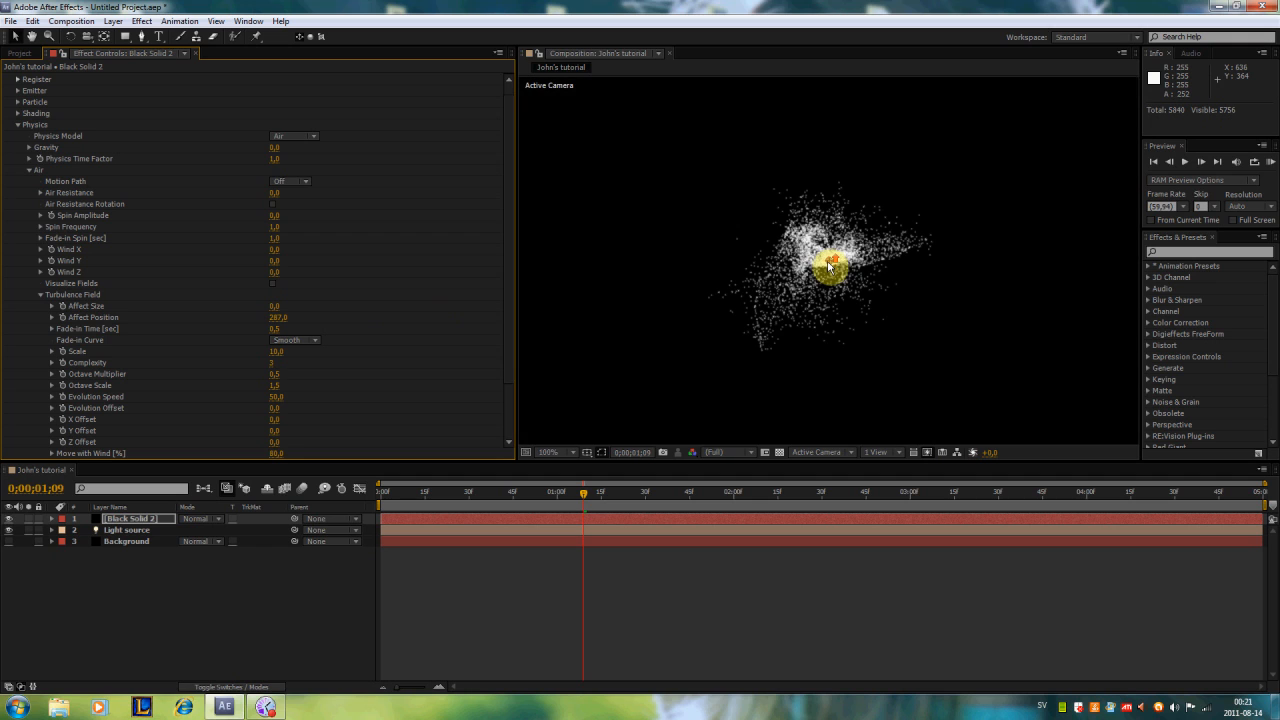
{"action": "mouse_move", "coordinate": [827, 261]}
{"action": "left_mouse_down"}
{"action": "mouse_move", "coordinate": [751, 259]}
{"action": "mouse_move", "coordinate": [820, 266]}
{"action": "left_mouse_up"}
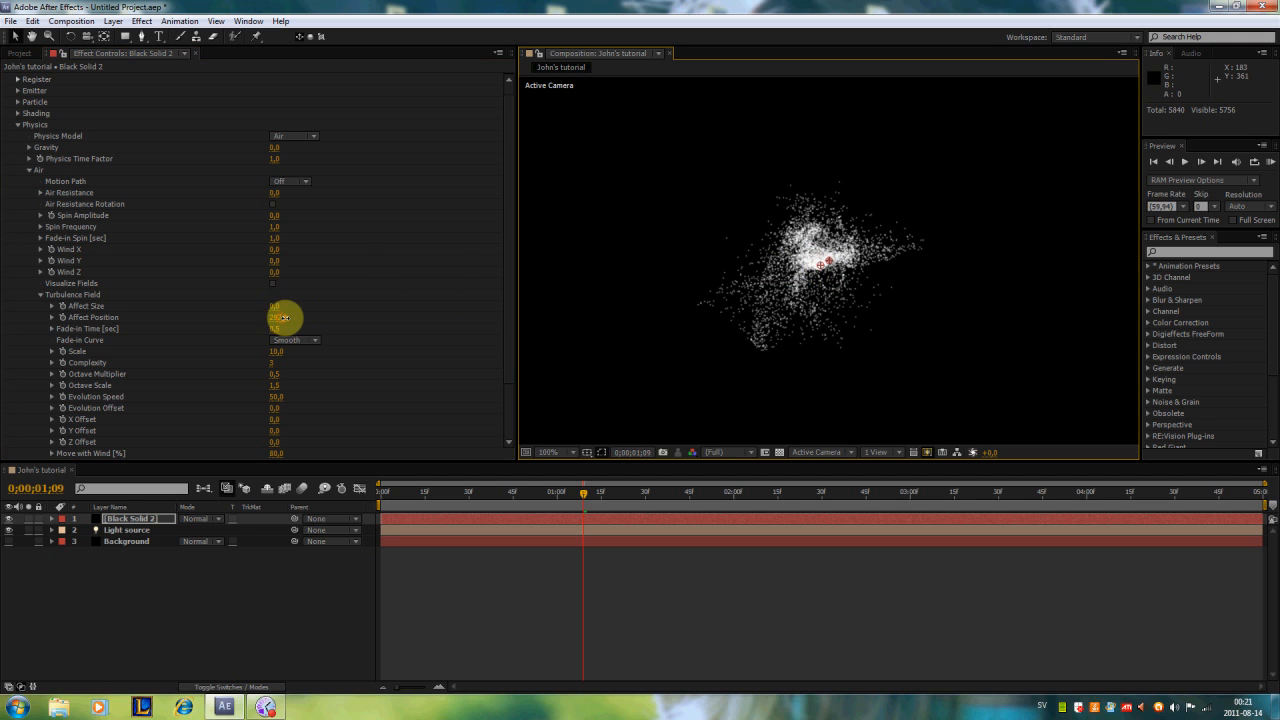
{"action": "left_click_drag", "start_coordinate": [284, 317], "coordinate": [287, 317]}
{"action": "key", "text": "comma"}
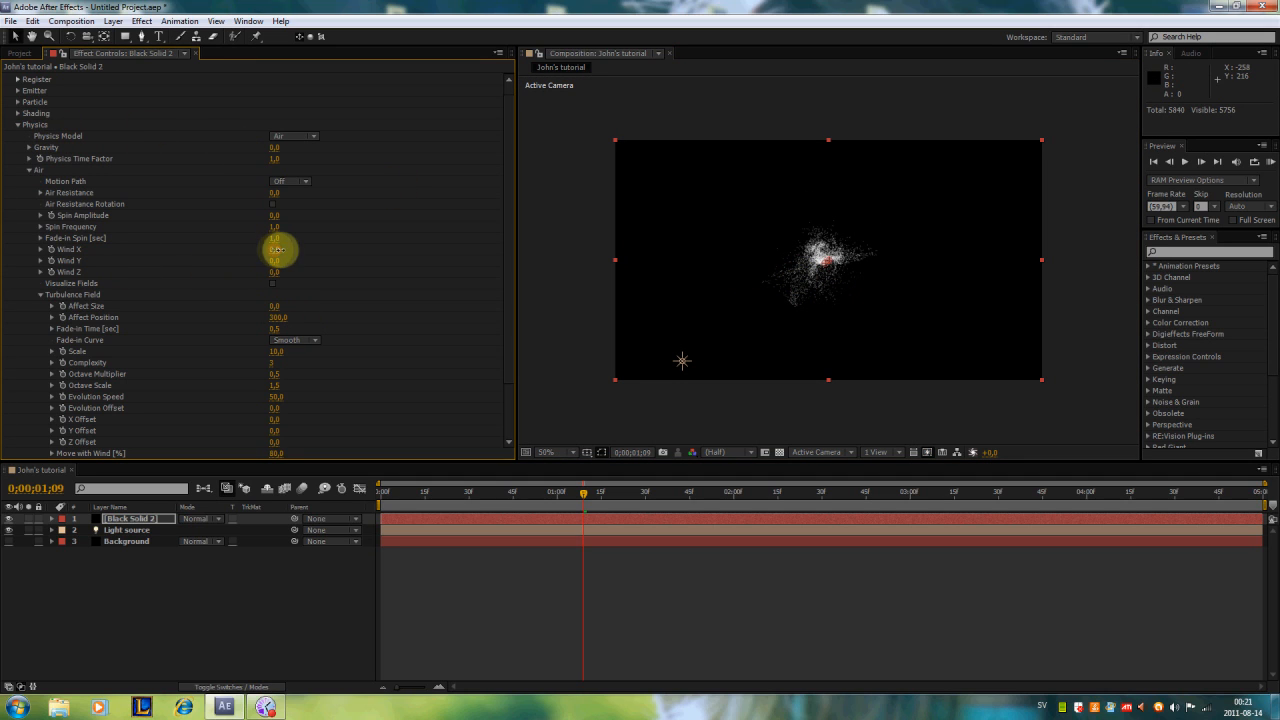
{"action": "left_click_drag", "start_coordinate": [300, 250], "coordinate": [587, 255]}
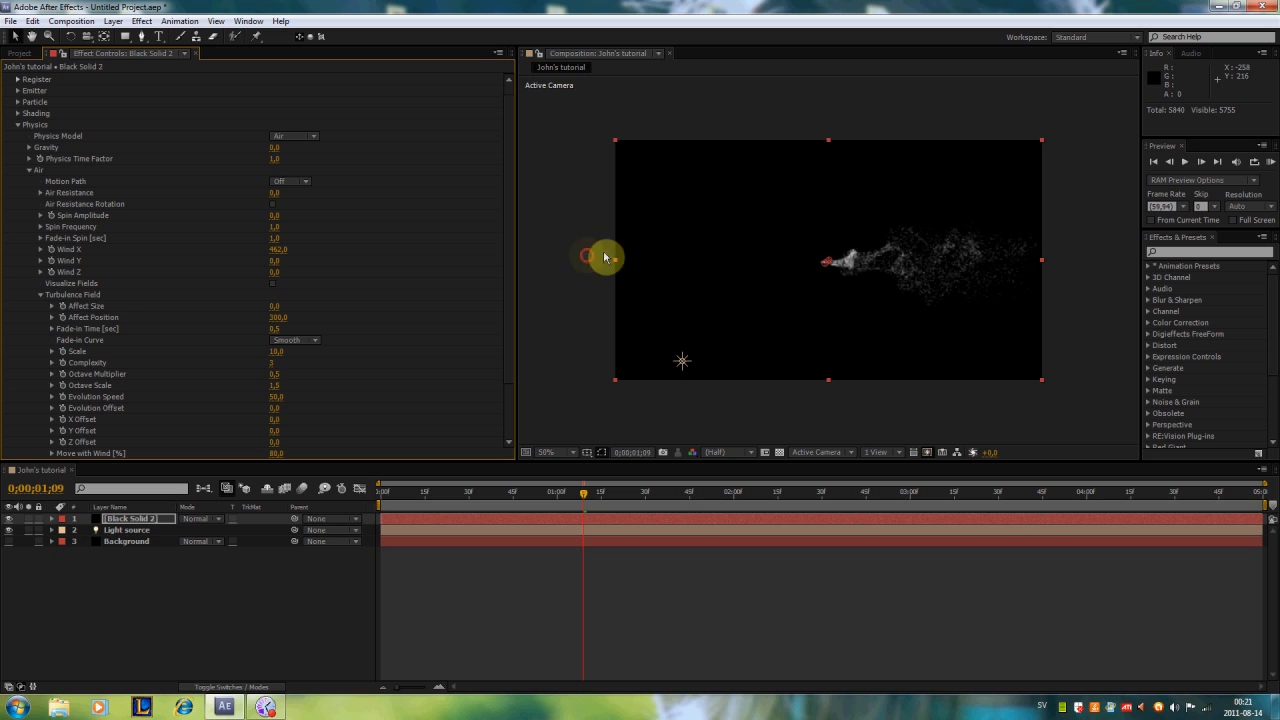
Move the particle emitter point to the left of and slightly above the frame's center, and collapse the Physics settings.
{"action": "left_click", "coordinate": [826, 268]}
{"action": "left_click_drag", "start_coordinate": [823, 268], "coordinate": [798, 262]}
{"action": "mouse_move", "coordinate": [748, 263]}
{"action": "left_mouse_down"}
{"action": "mouse_move", "coordinate": [617, 257]}
{"action": "mouse_move", "coordinate": [849, 263]}
{"action": "mouse_move", "coordinate": [749, 252]}
{"action": "left_mouse_up"}
{"action": "left_click", "coordinate": [17, 125]}
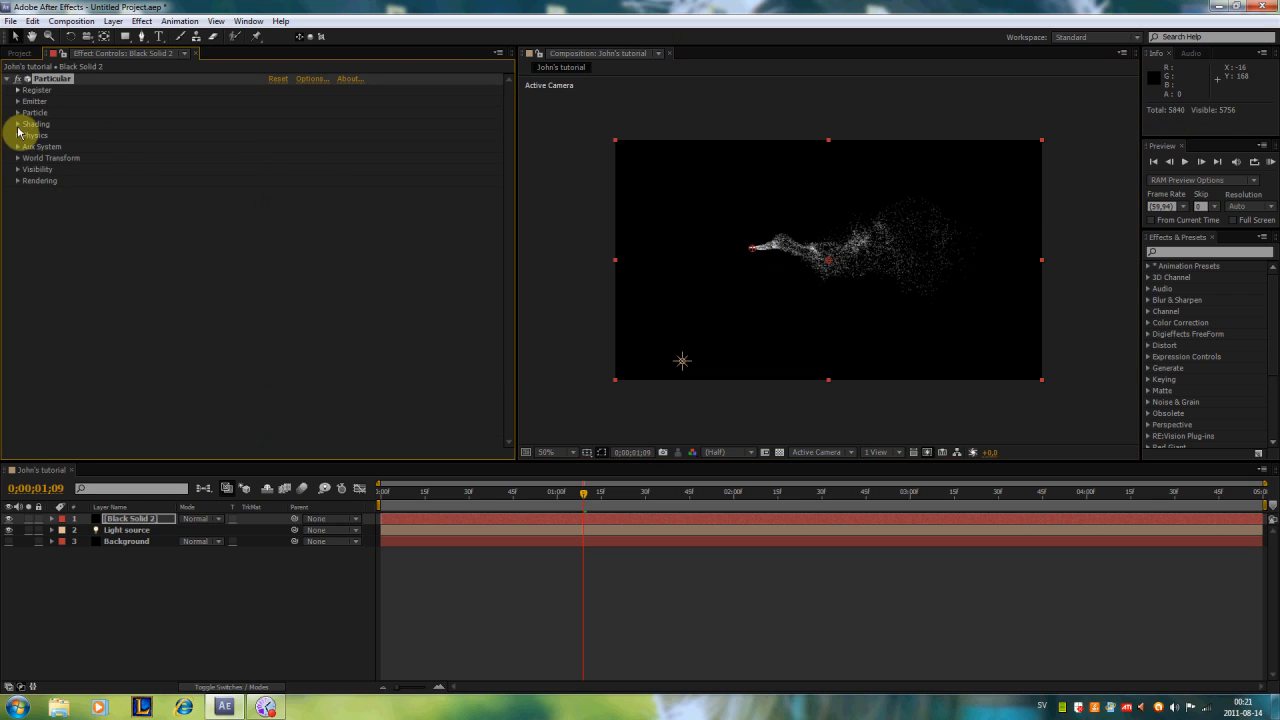
Expand the Emitter settings and review the available emitter types.
{"action": "left_click", "coordinate": [17, 102]}
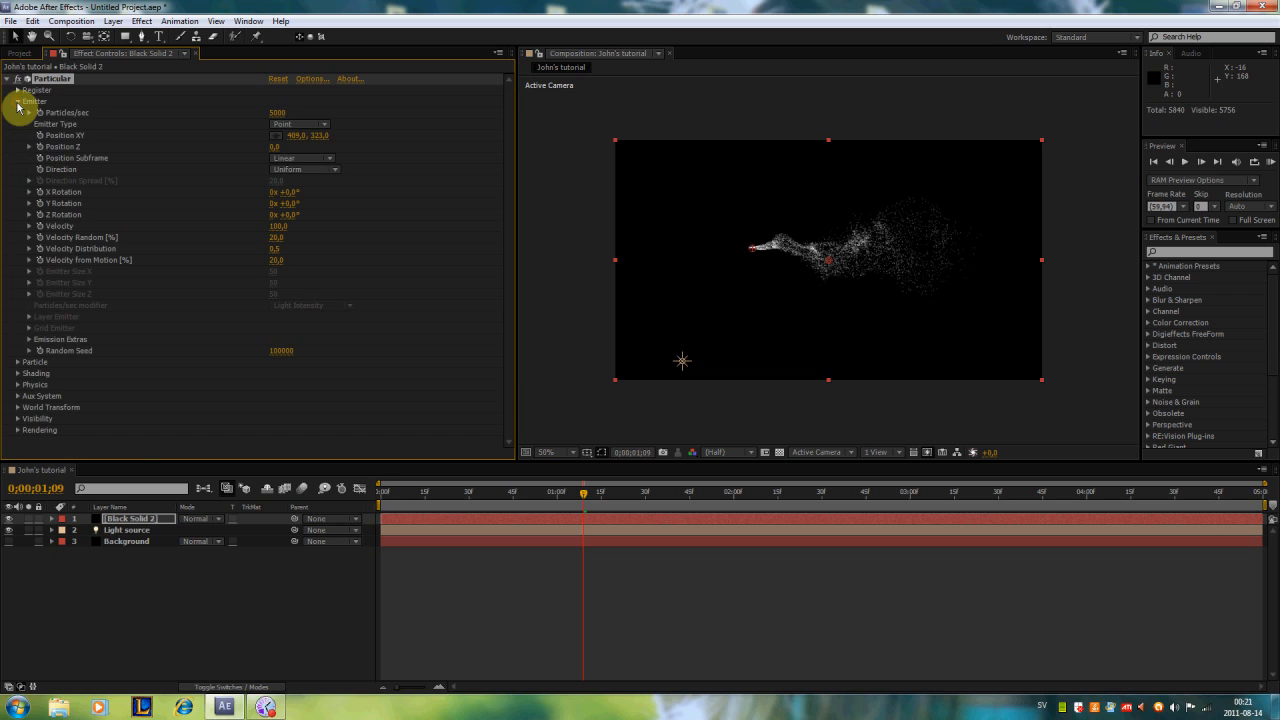
{"action": "left_click", "coordinate": [320, 127]}
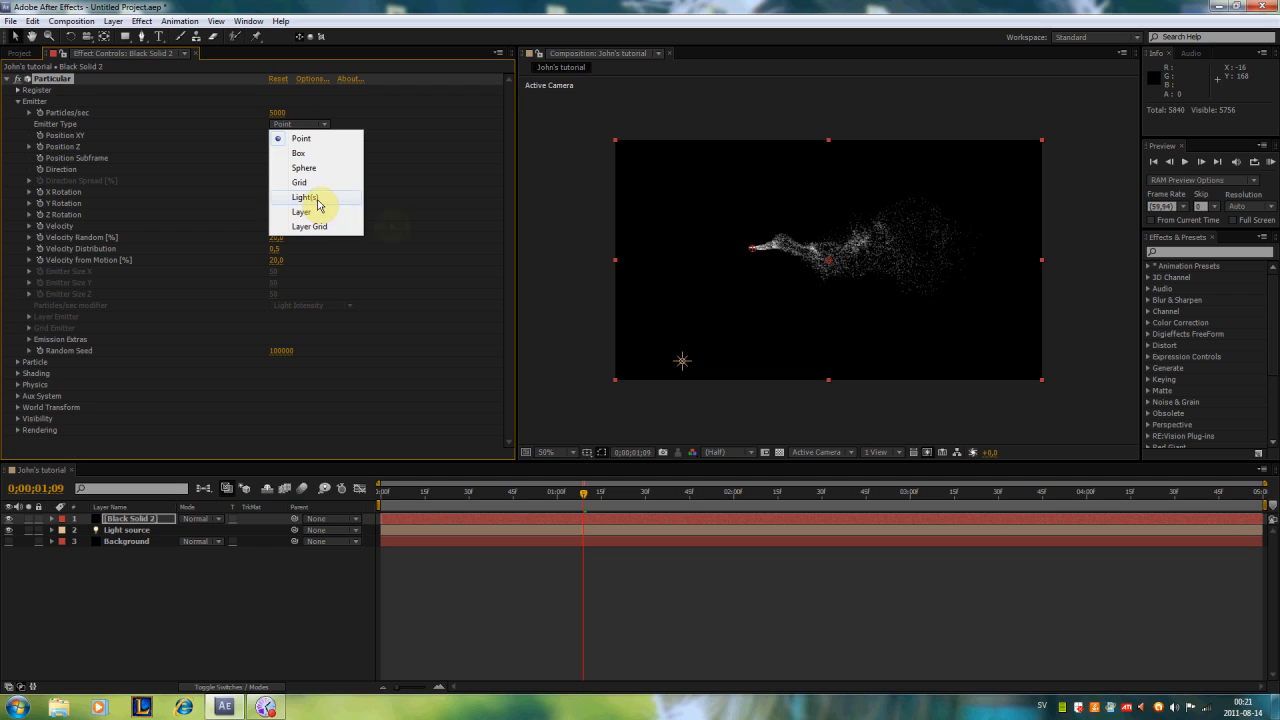
{"action": "left_click", "coordinate": [415, 235]}
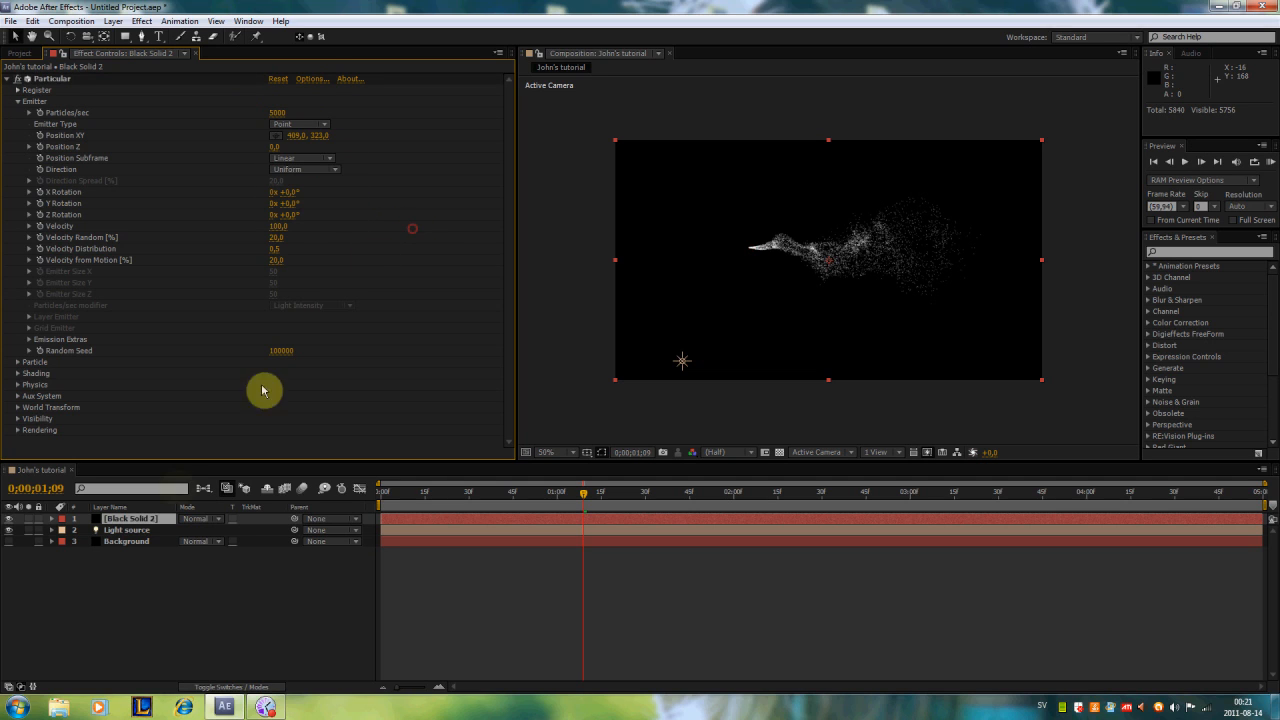
Rename the Light source layer as Emitter.
{"action": "right_click", "coordinate": [140, 529]}
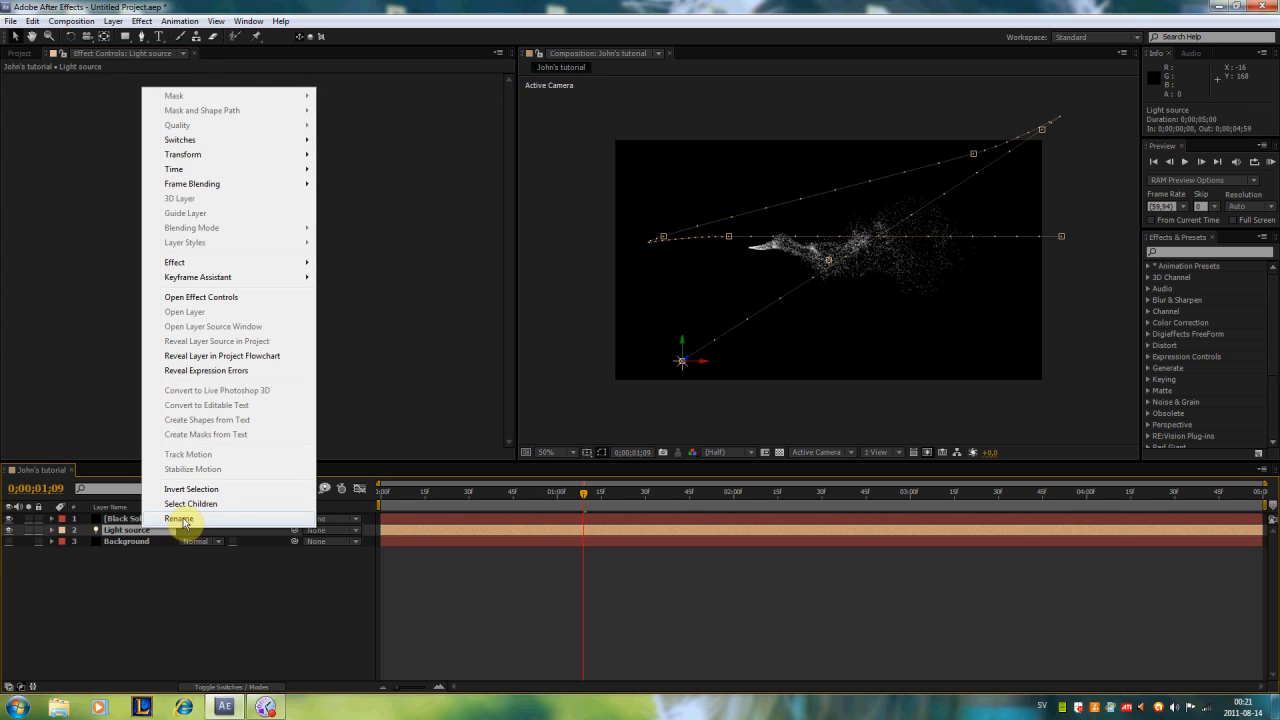
{"action": "left_click", "coordinate": [182, 521]}
{"action": "type", "text": "Em"}
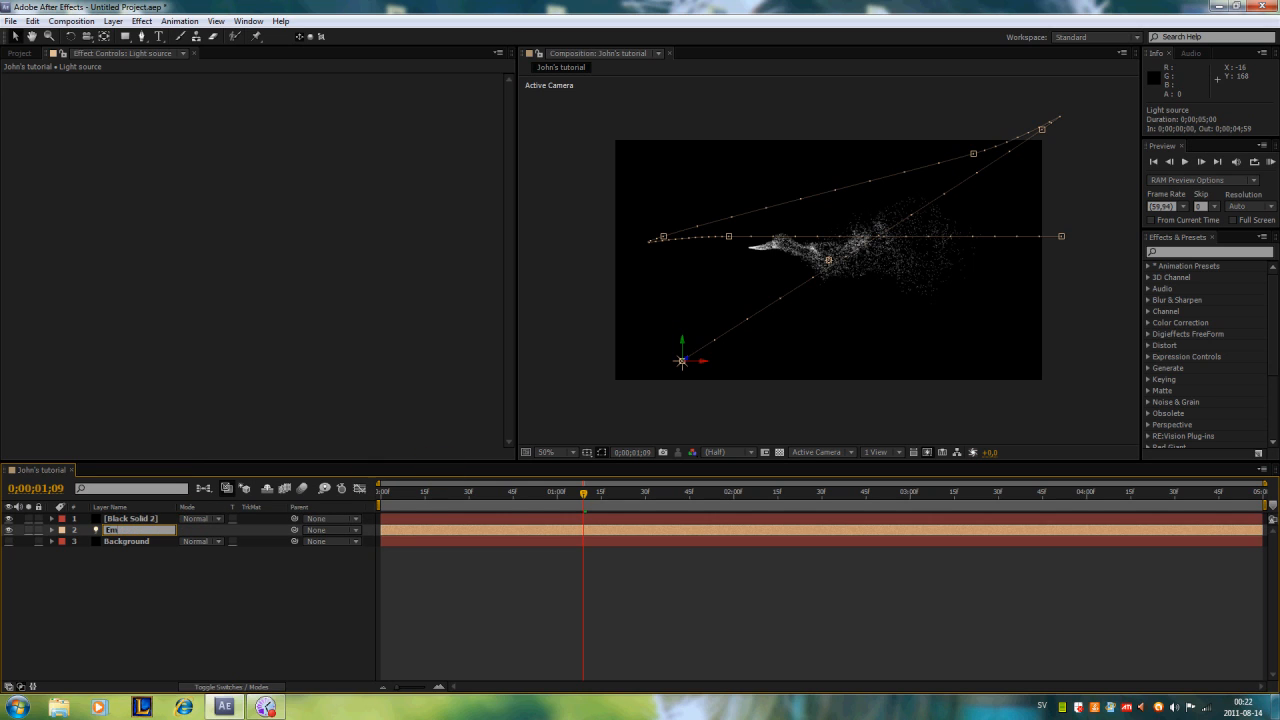
{"action": "type", "text": "itter"}
{"action": "left_click", "coordinate": [171, 580]}
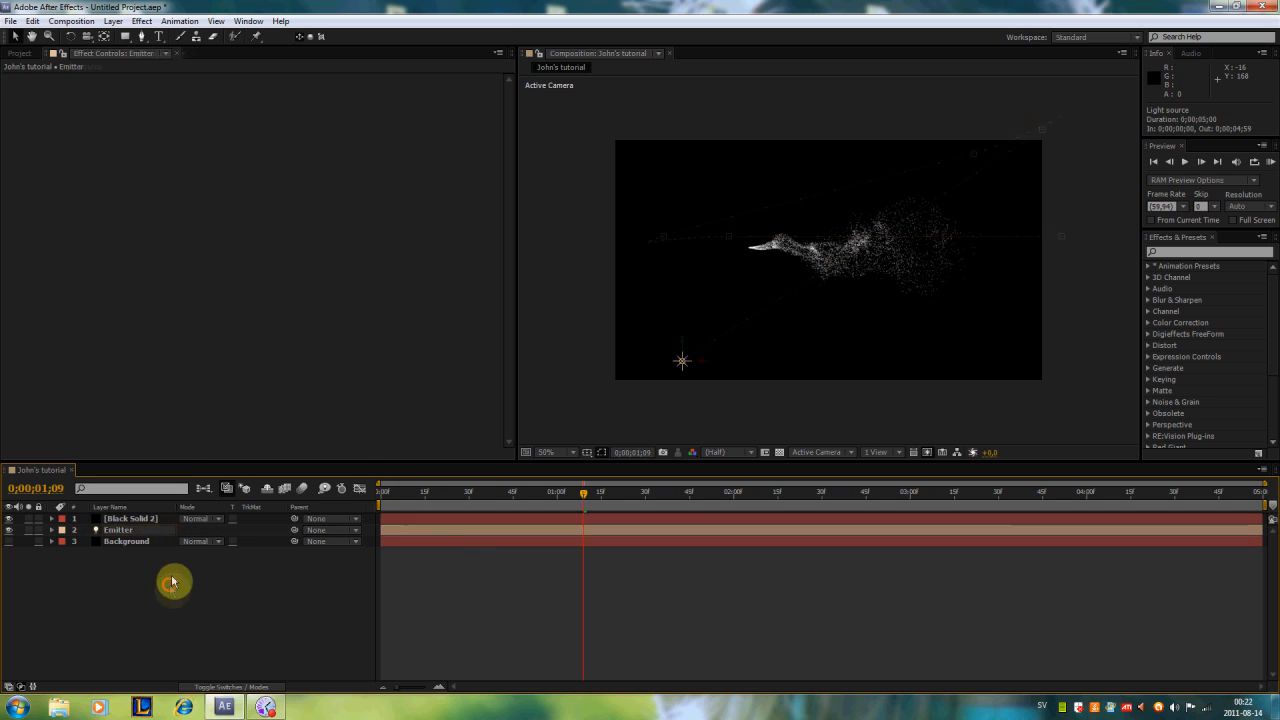
Set the particle layer's emitter type to Light(s) and check the trail back at frame 7.
{"action": "left_click", "coordinate": [142, 519]}
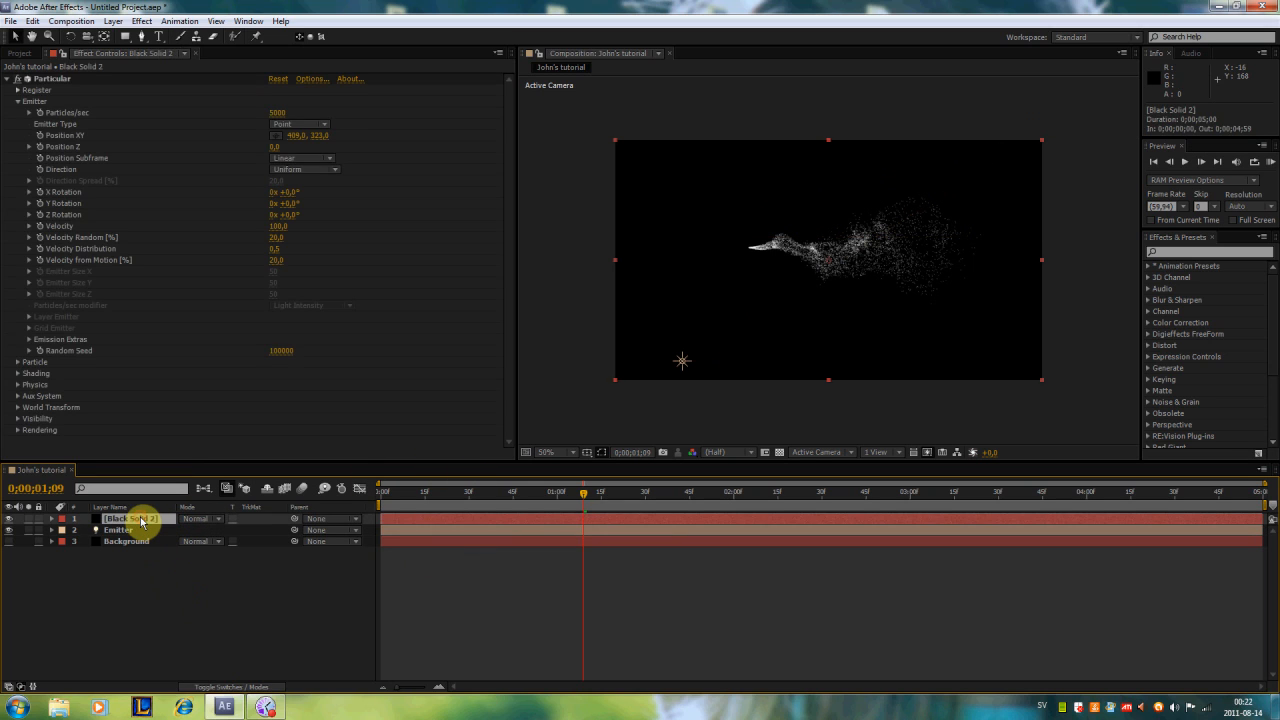
{"action": "left_click", "coordinate": [290, 125]}
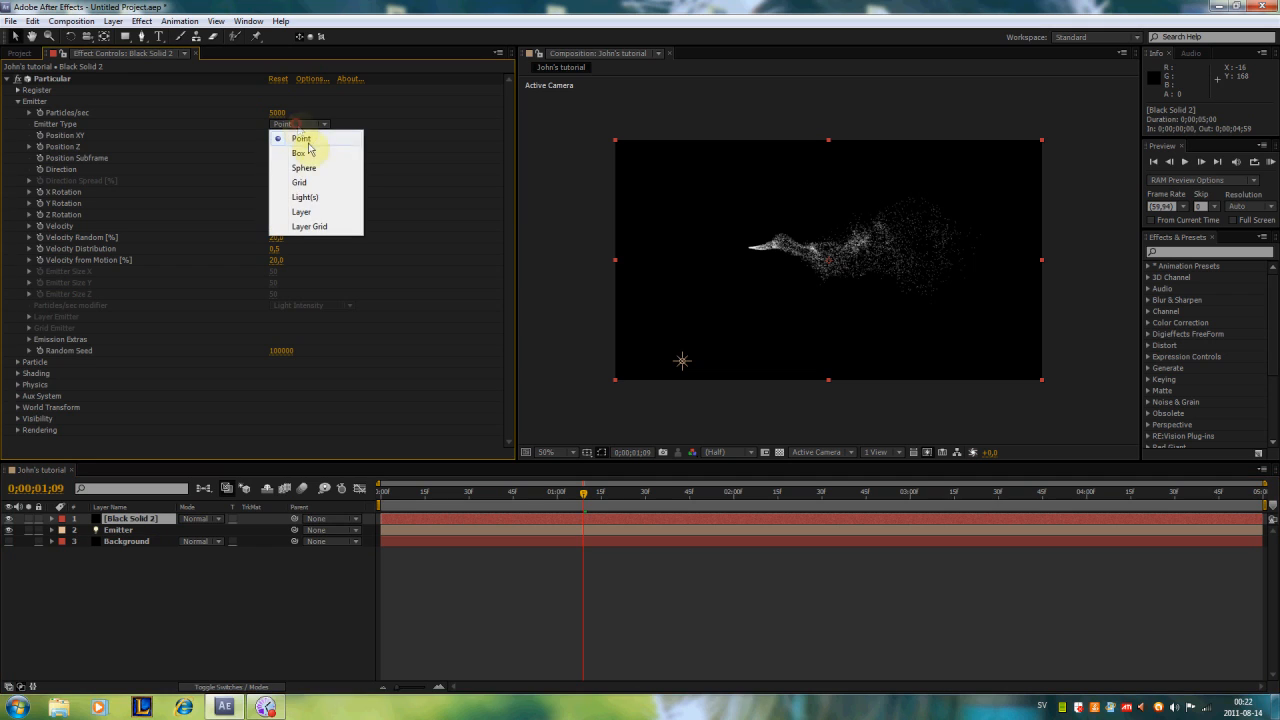
{"action": "left_click", "coordinate": [323, 201]}
{"action": "left_click_drag", "start_coordinate": [587, 500], "coordinate": [402, 497]}
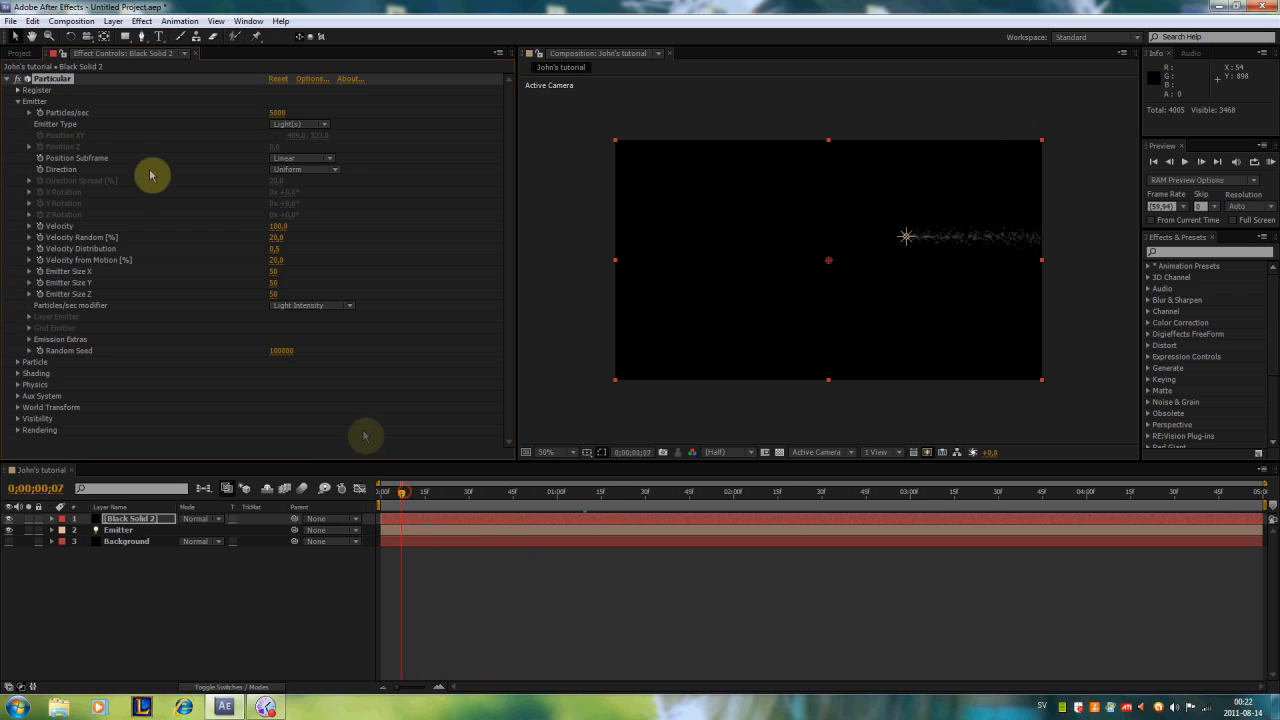
{"action": "left_click", "coordinate": [7, 79]}
Add a full-size black solid above the particle layer and apply the Optical Flares effect to it.
{"action": "left_click", "coordinate": [113, 21]}
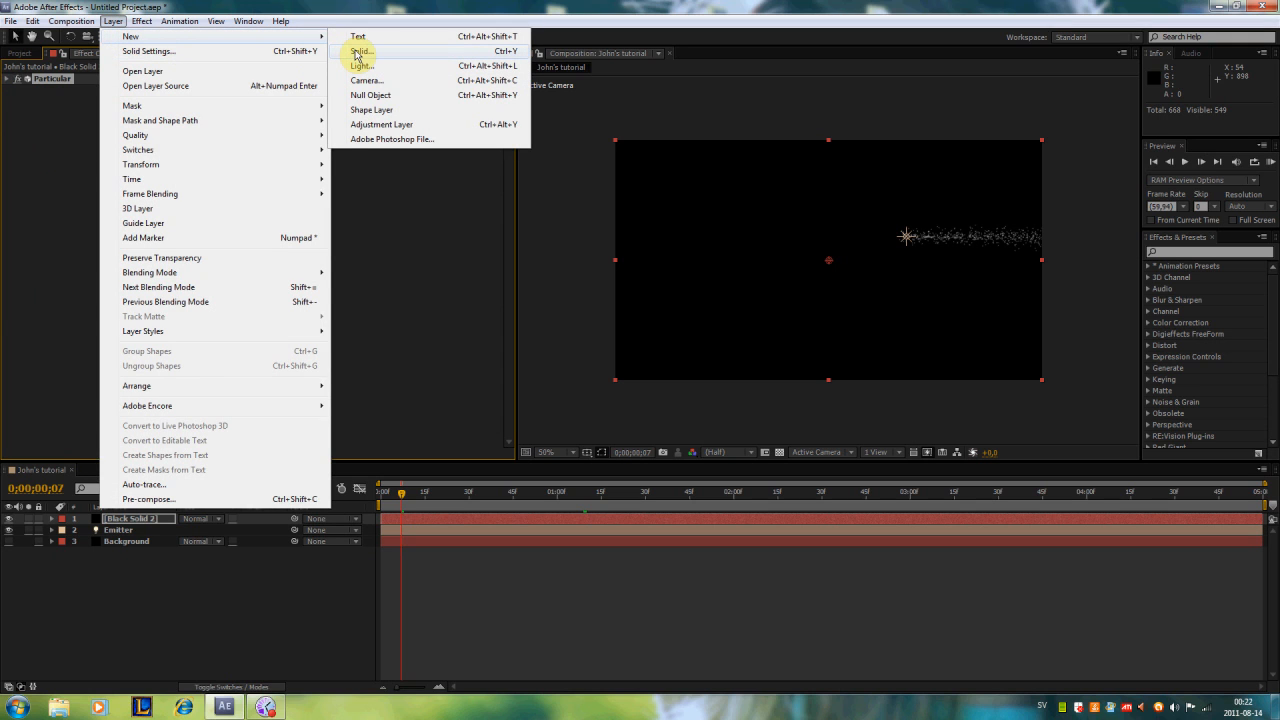
{"action": "left_click", "coordinate": [356, 55]}
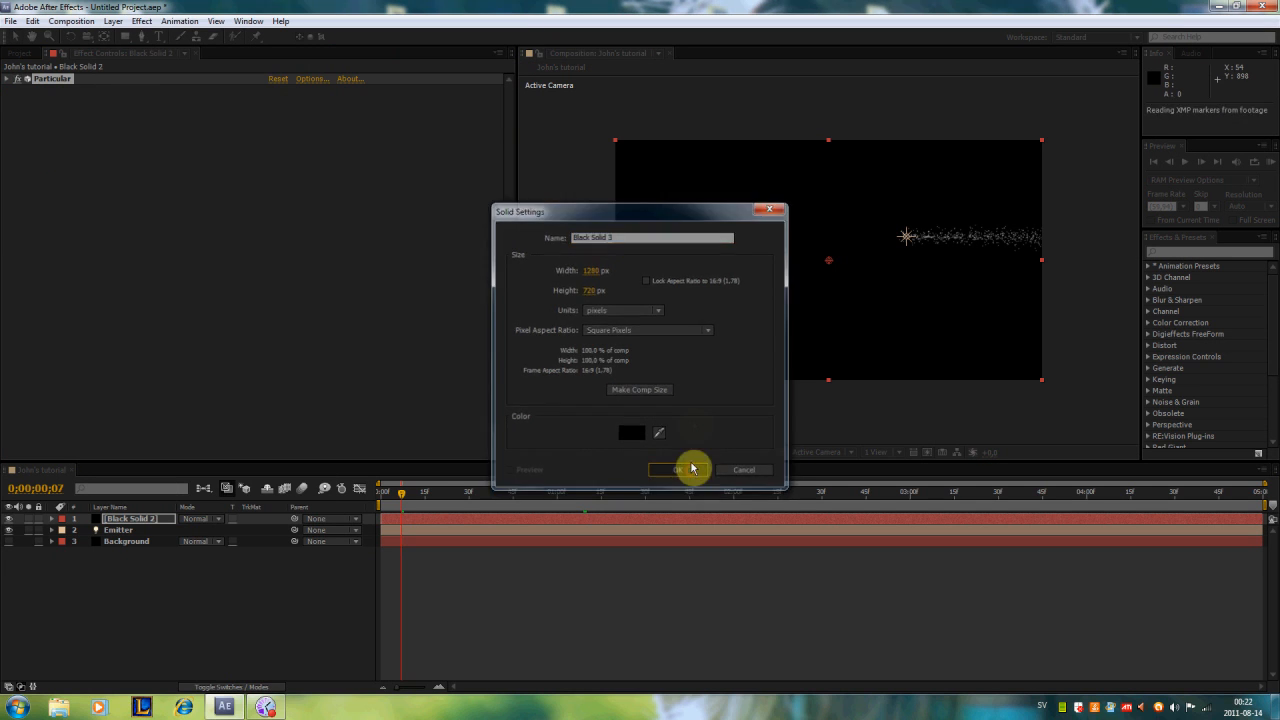
{"action": "left_click", "coordinate": [691, 469]}
{"action": "left_click", "coordinate": [143, 22]}
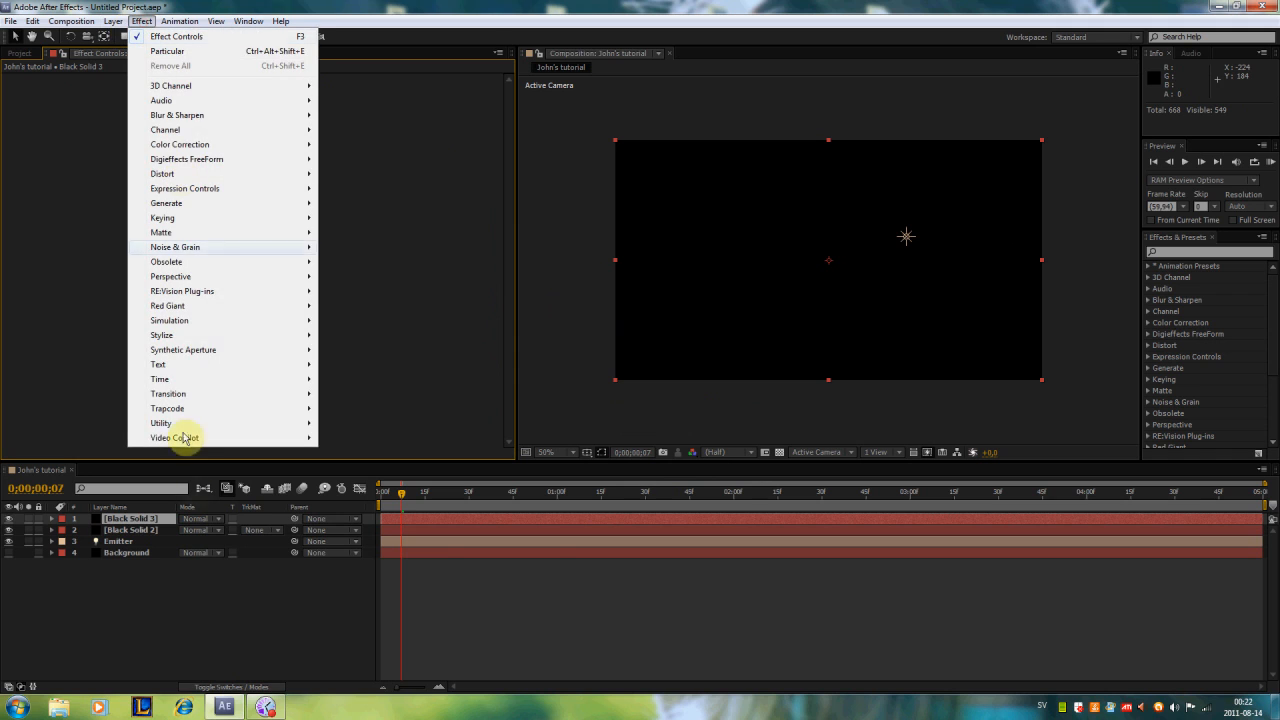
{"action": "mouse_move", "coordinate": [250, 438]}
{"action": "left_click", "coordinate": [340, 440]}
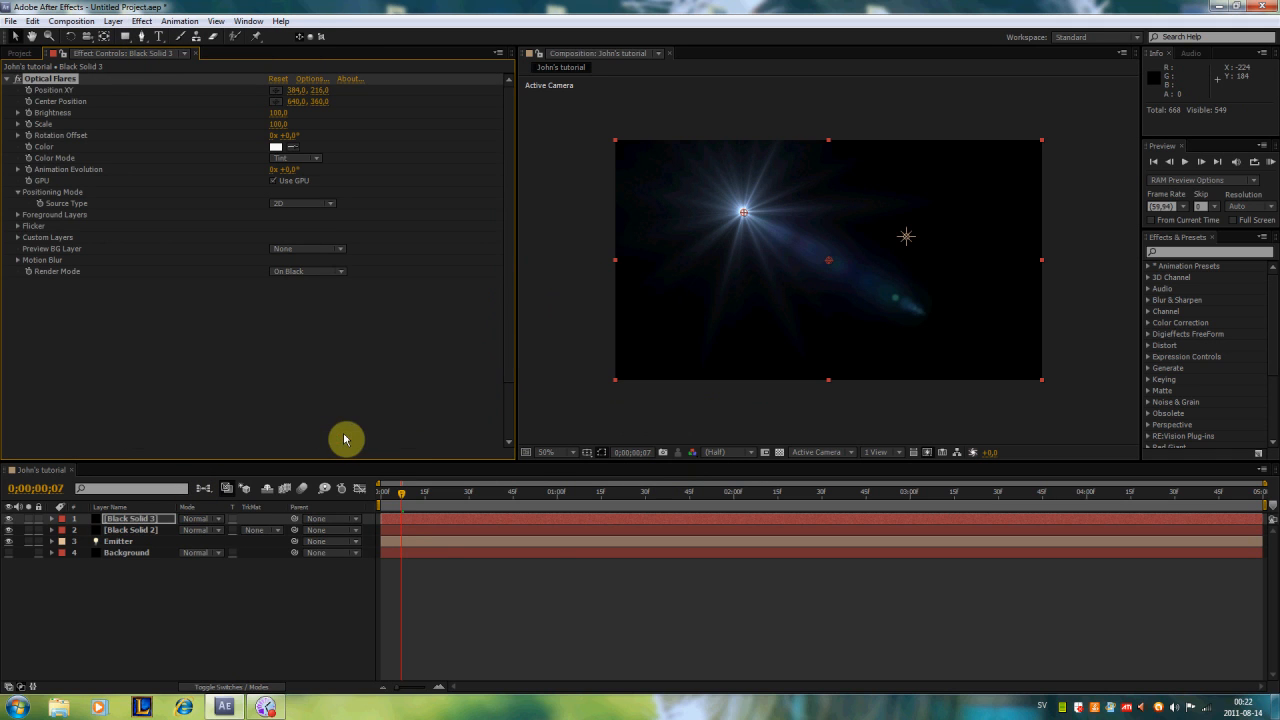
Load the Tac Light preset from the Natural Flares folder into the Optical Flares effect.
{"action": "left_click", "coordinate": [312, 80]}
{"action": "left_click_drag", "start_coordinate": [823, 514], "coordinate": [824, 530]}
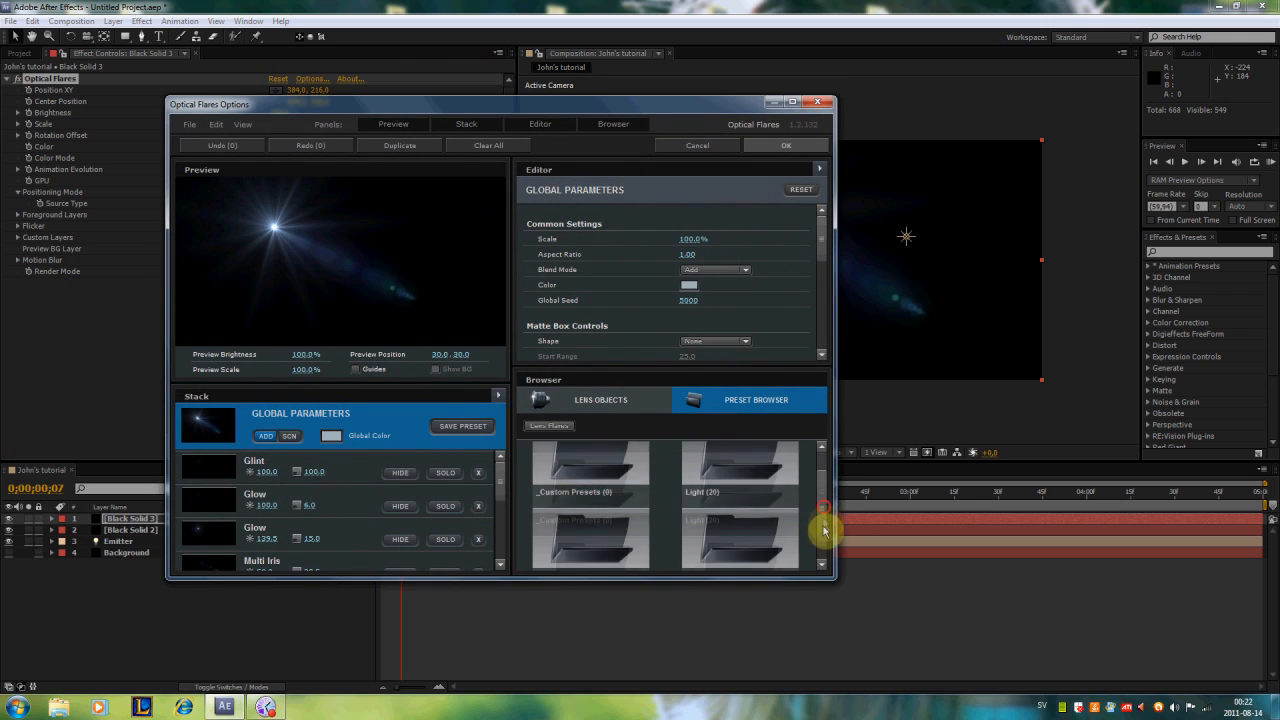
{"action": "left_click", "coordinate": [755, 538]}
{"action": "left_click_drag", "start_coordinate": [823, 464], "coordinate": [823, 556]}
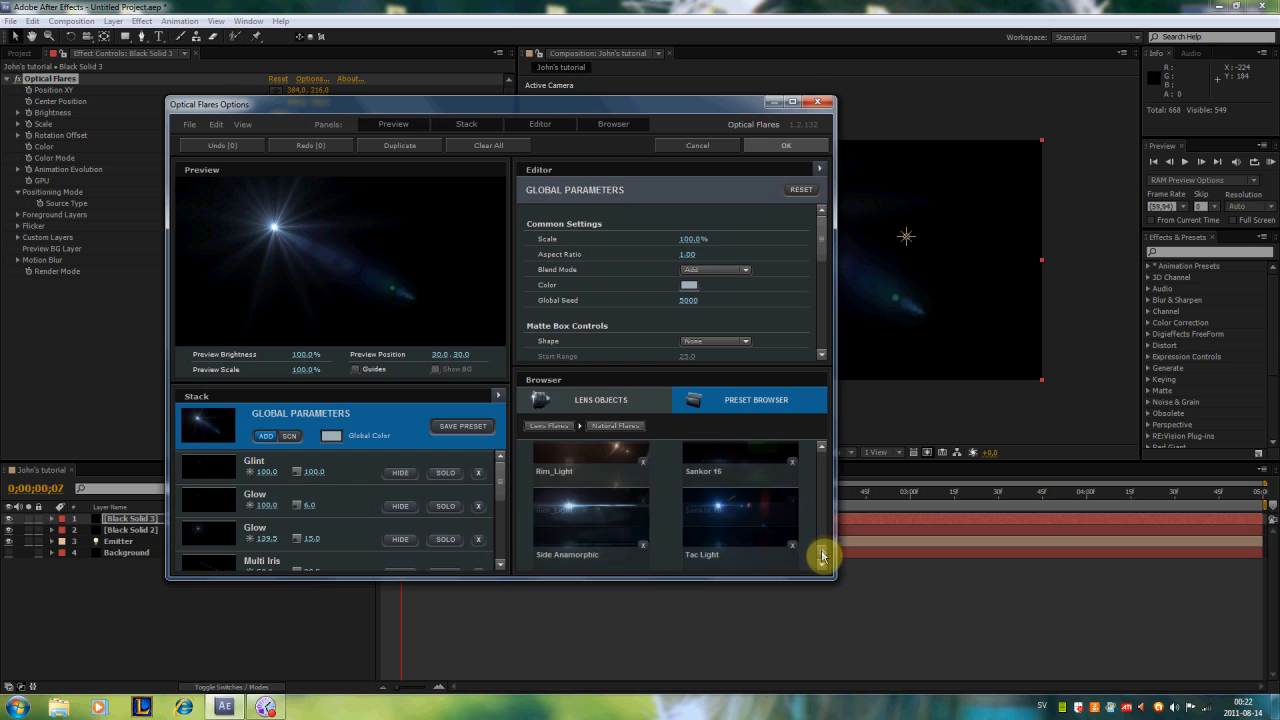
{"action": "left_click", "coordinate": [764, 520]}
{"action": "left_click", "coordinate": [772, 146]}
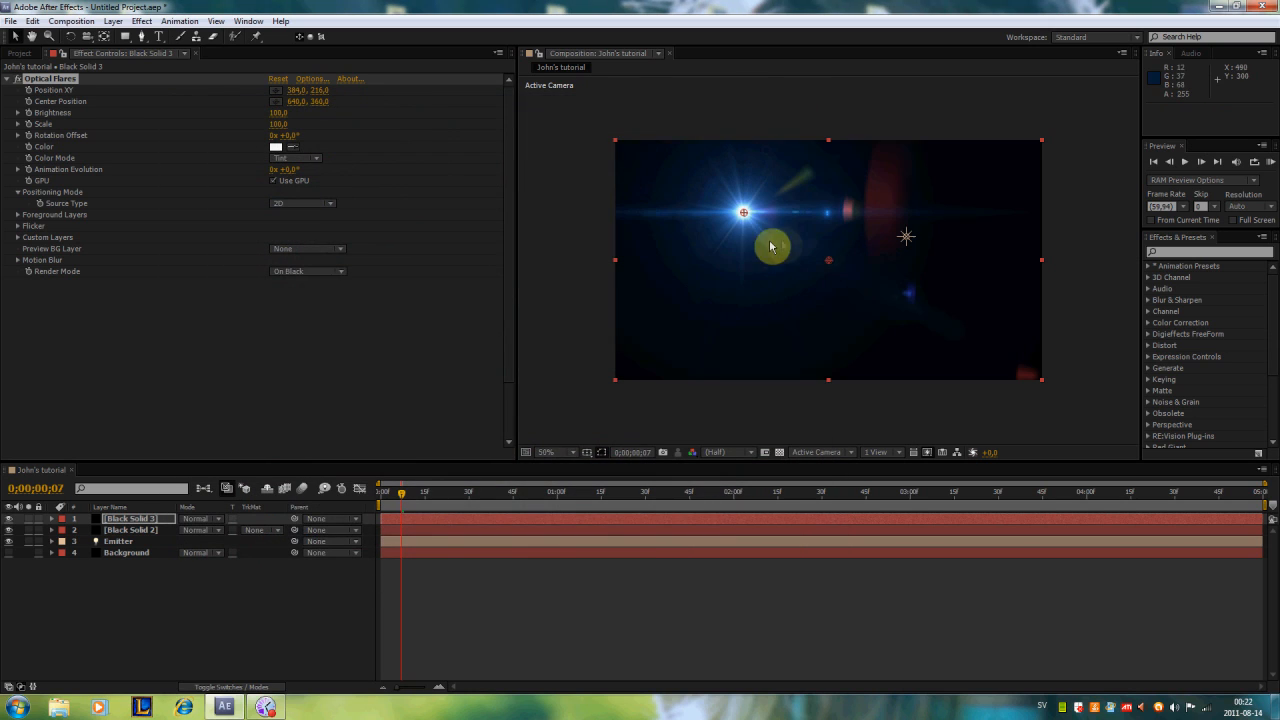
Set the flare's positioning source type to Track Lights.
{"action": "left_click", "coordinate": [331, 207]}
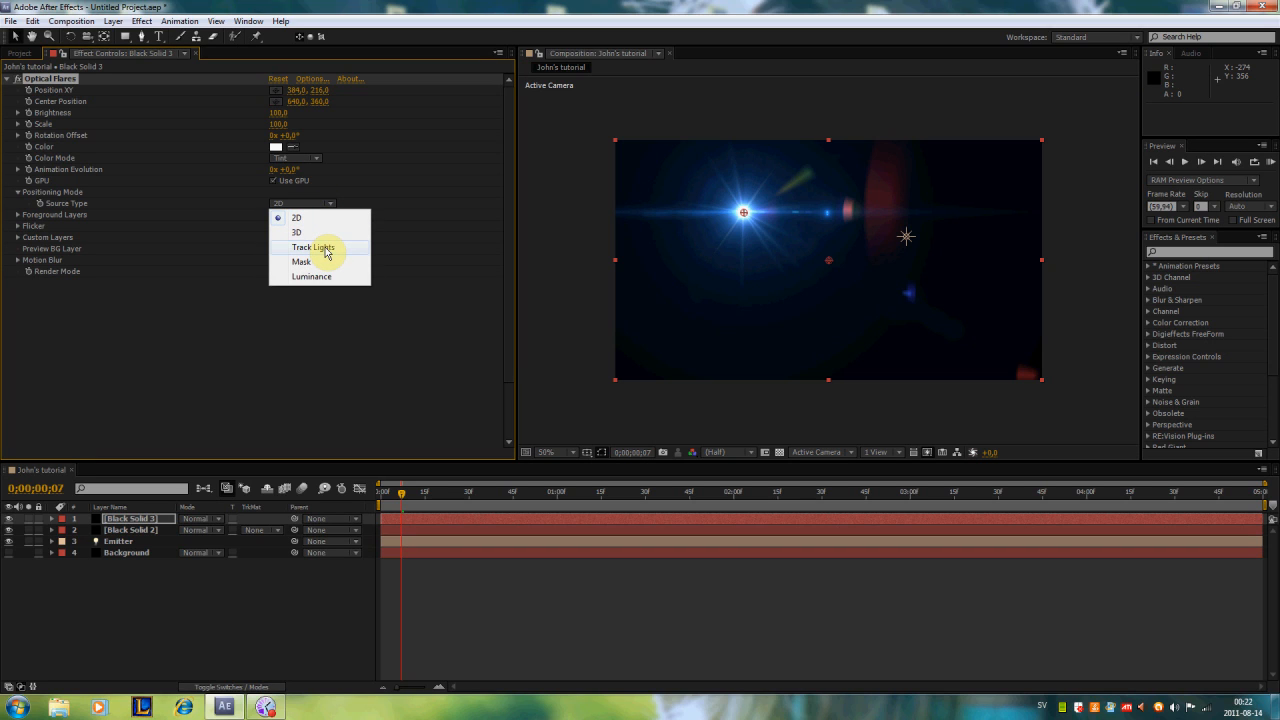
{"action": "left_click", "coordinate": [325, 248]}
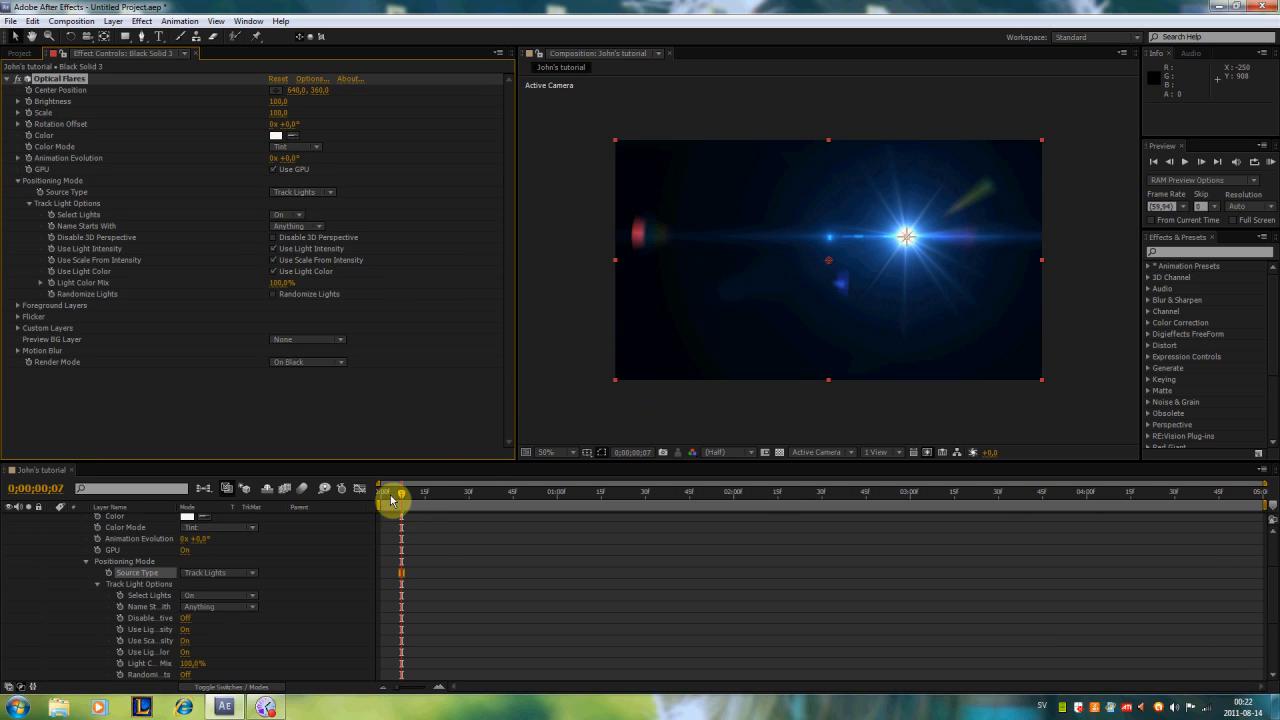
Set the flare's render mode to On Transparent and its layer's blending mode to Overlay, checking the result at frame 31.
{"action": "left_click", "coordinate": [320, 364]}
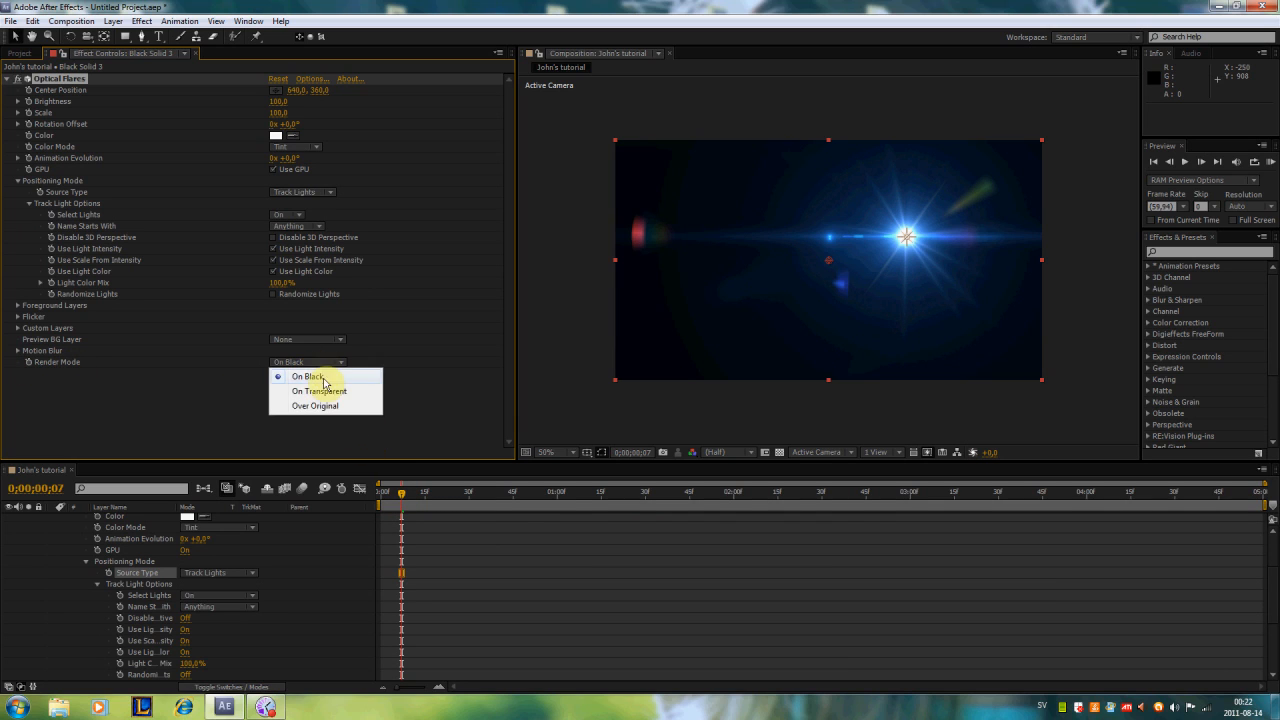
{"action": "left_click", "coordinate": [320, 391]}
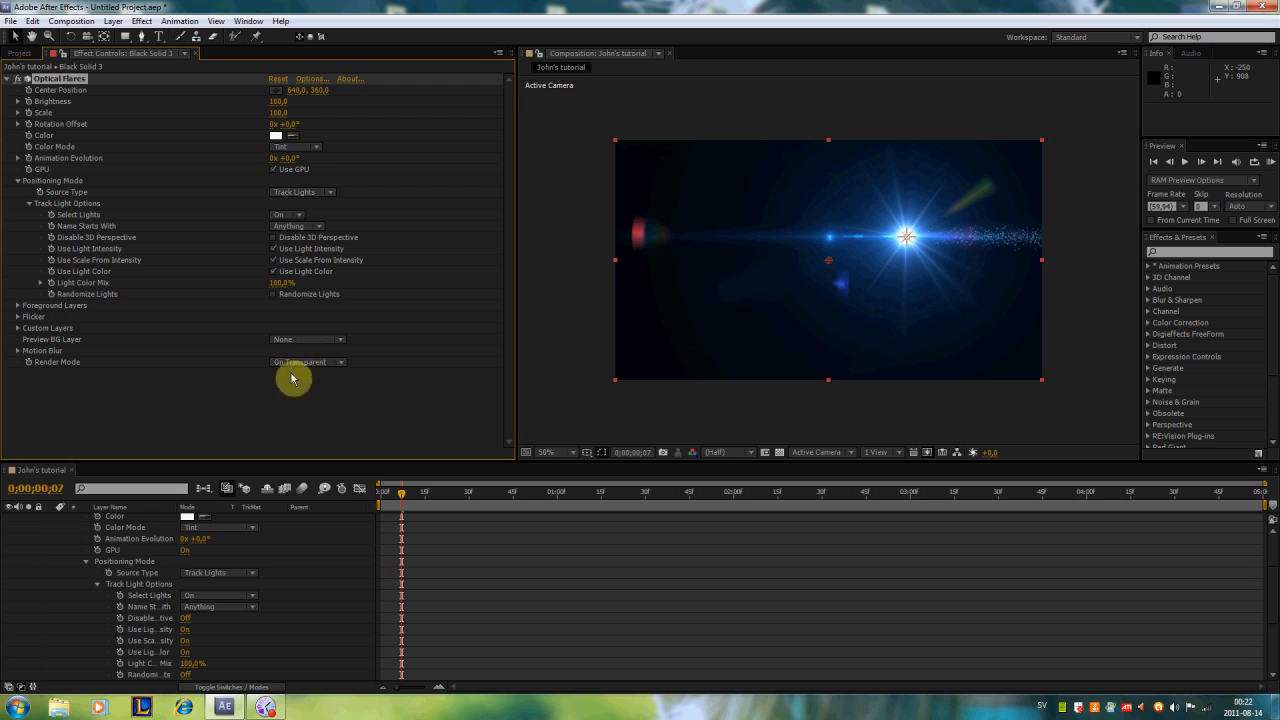
{"action": "scroll", "coordinate": [306, 569], "scroll_direction": "up", "scroll_amount": 3}
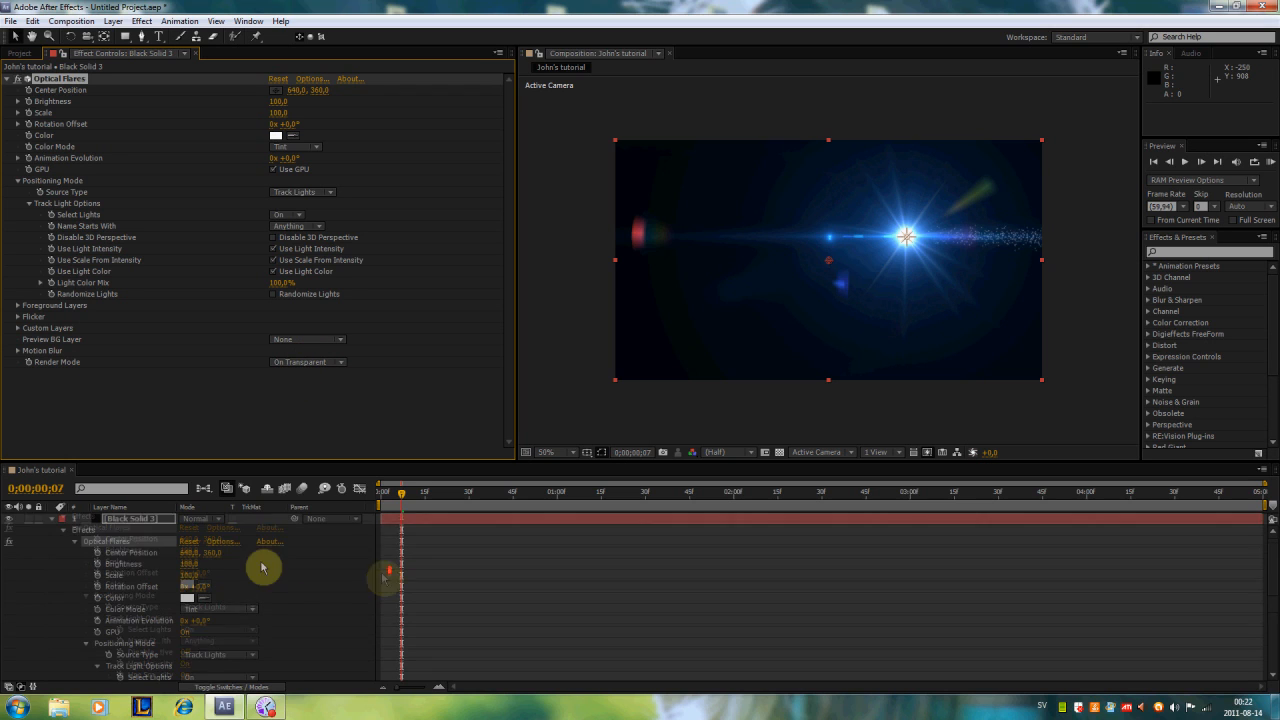
{"action": "left_click", "coordinate": [53, 519]}
{"action": "left_click", "coordinate": [219, 519]}
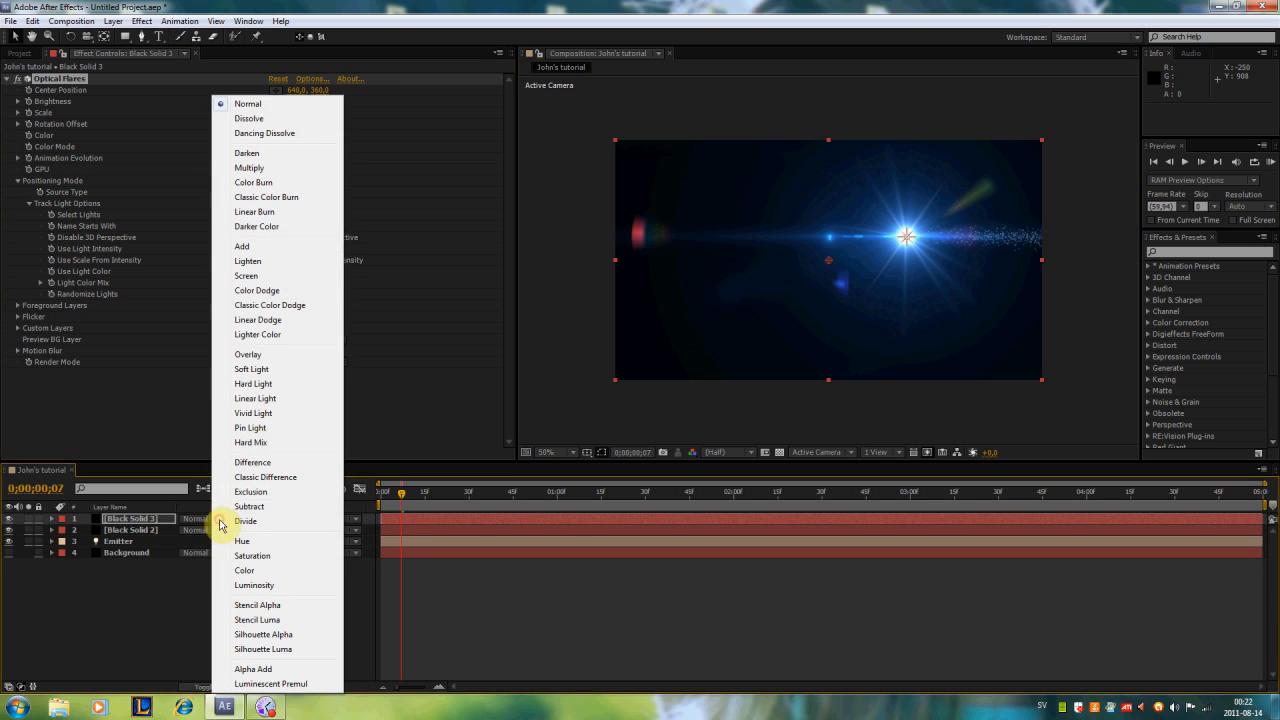
{"action": "left_click", "coordinate": [268, 357]}
{"action": "left_click_drag", "start_coordinate": [403, 496], "coordinate": [472, 497]}
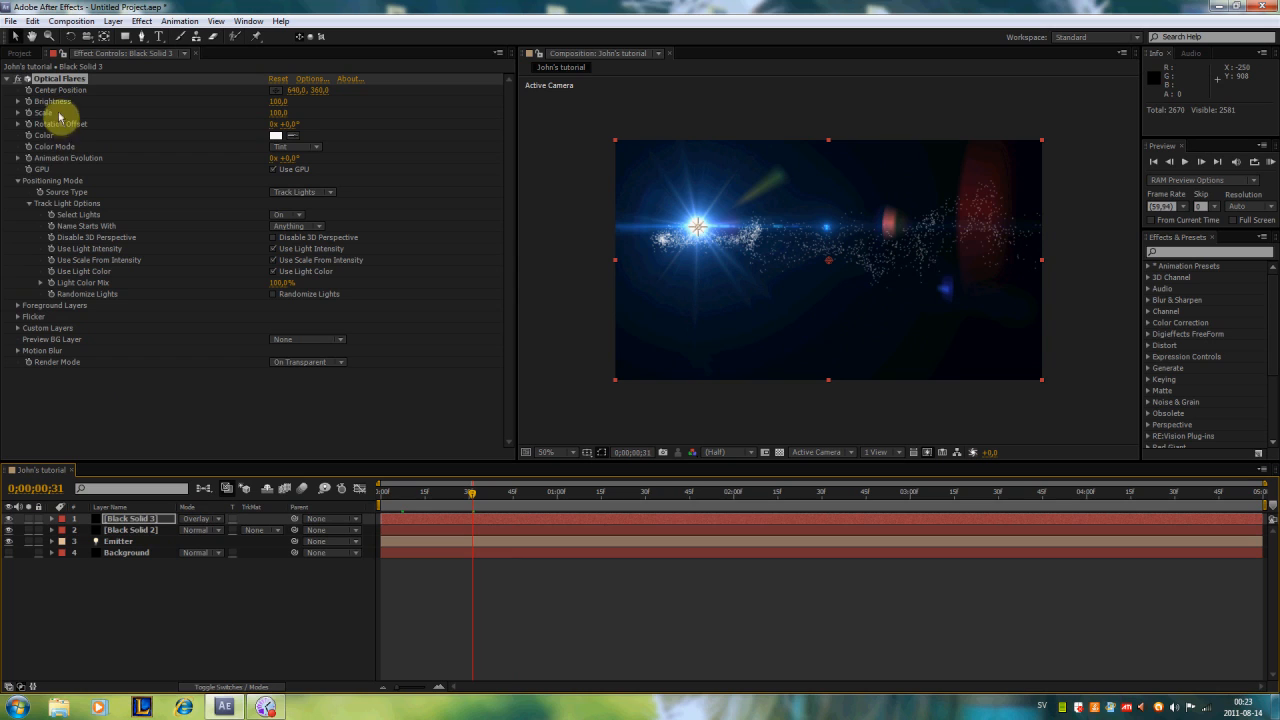
Set the Optical Flares flicker speed to 100, amount to 60 and random seed to 200, and collapse the effect's settings.
{"action": "left_click", "coordinate": [17, 181]}
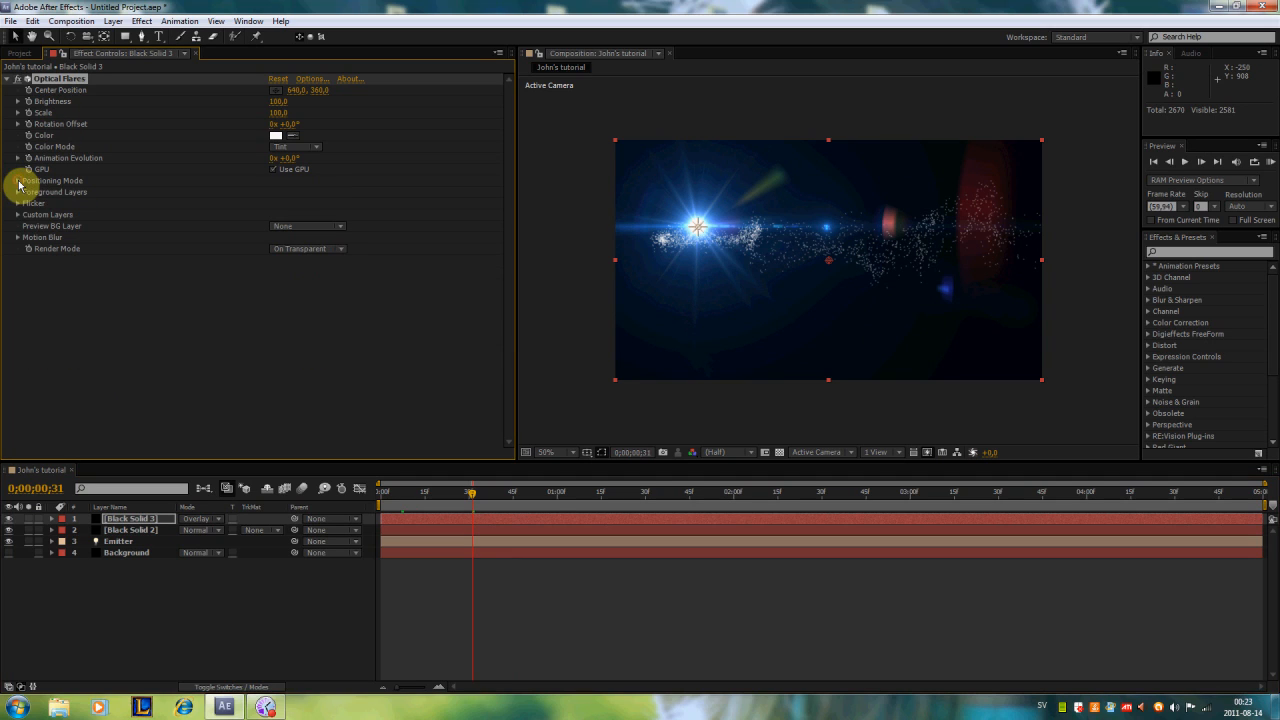
{"action": "left_click", "coordinate": [17, 203]}
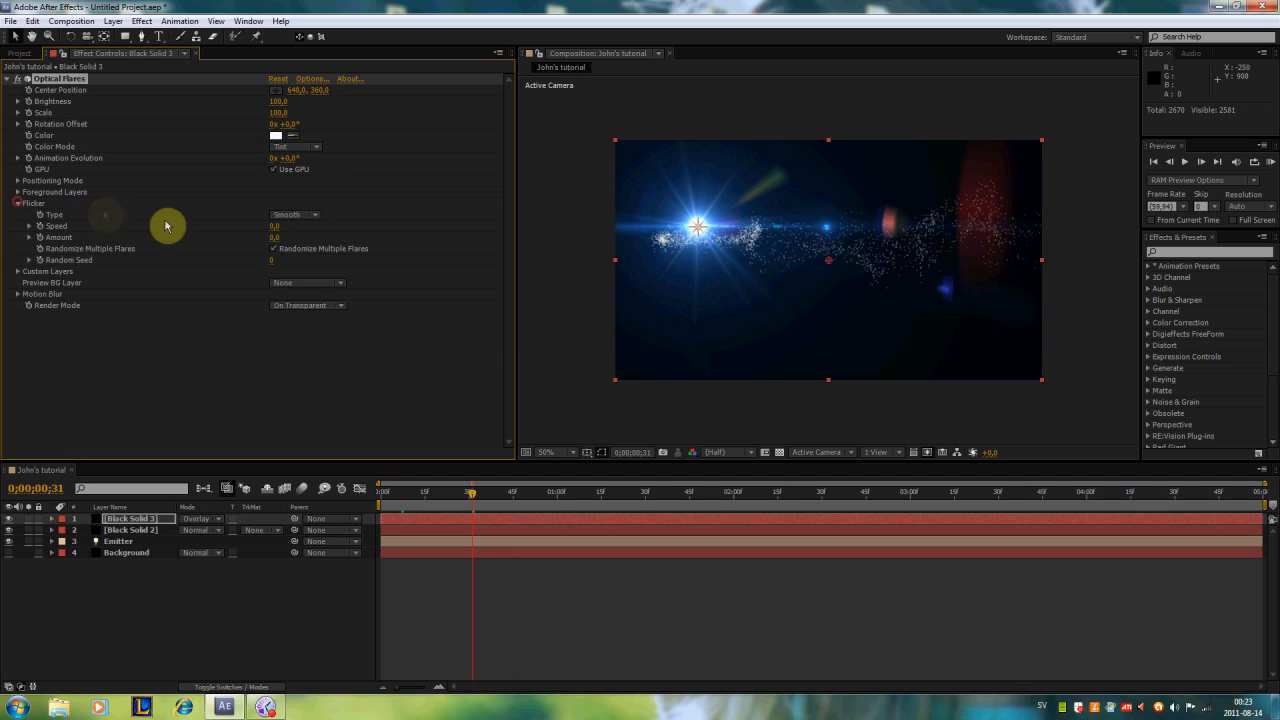
{"action": "left_click", "coordinate": [280, 226]}
{"action": "type", "text": "100"}
{"action": "key", "text": "Return"}
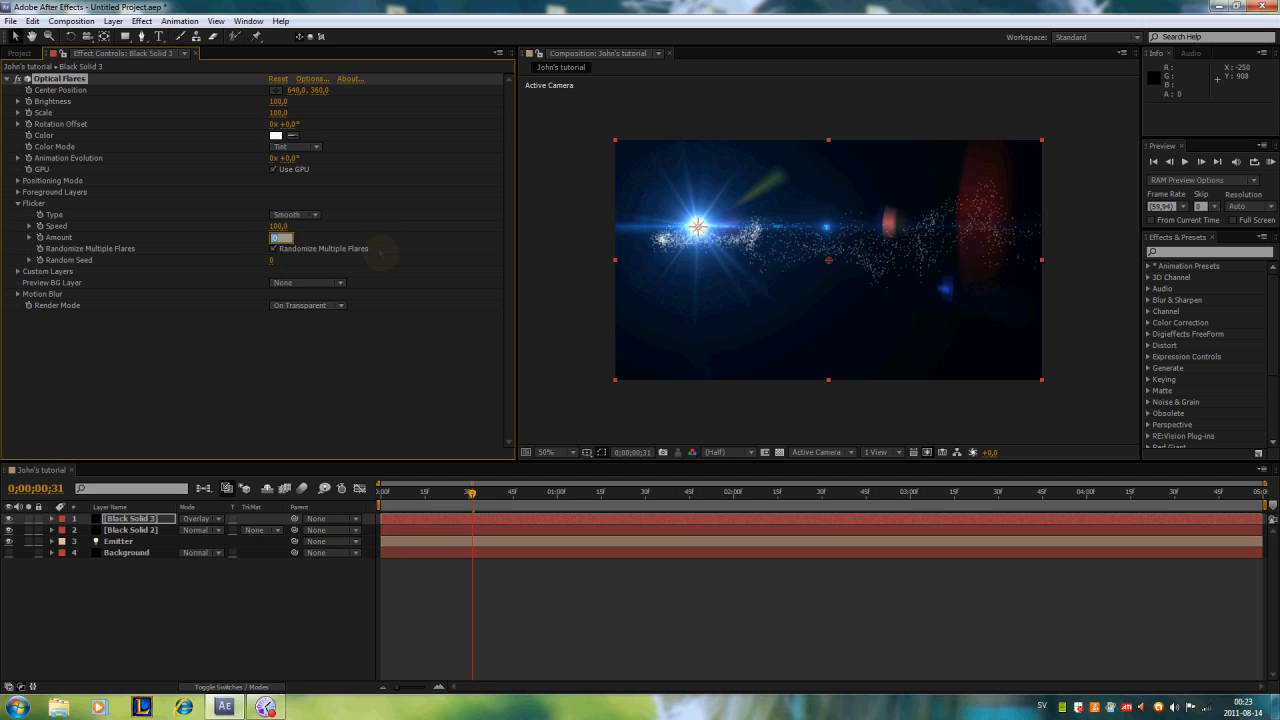
{"action": "key", "text": "Return"}
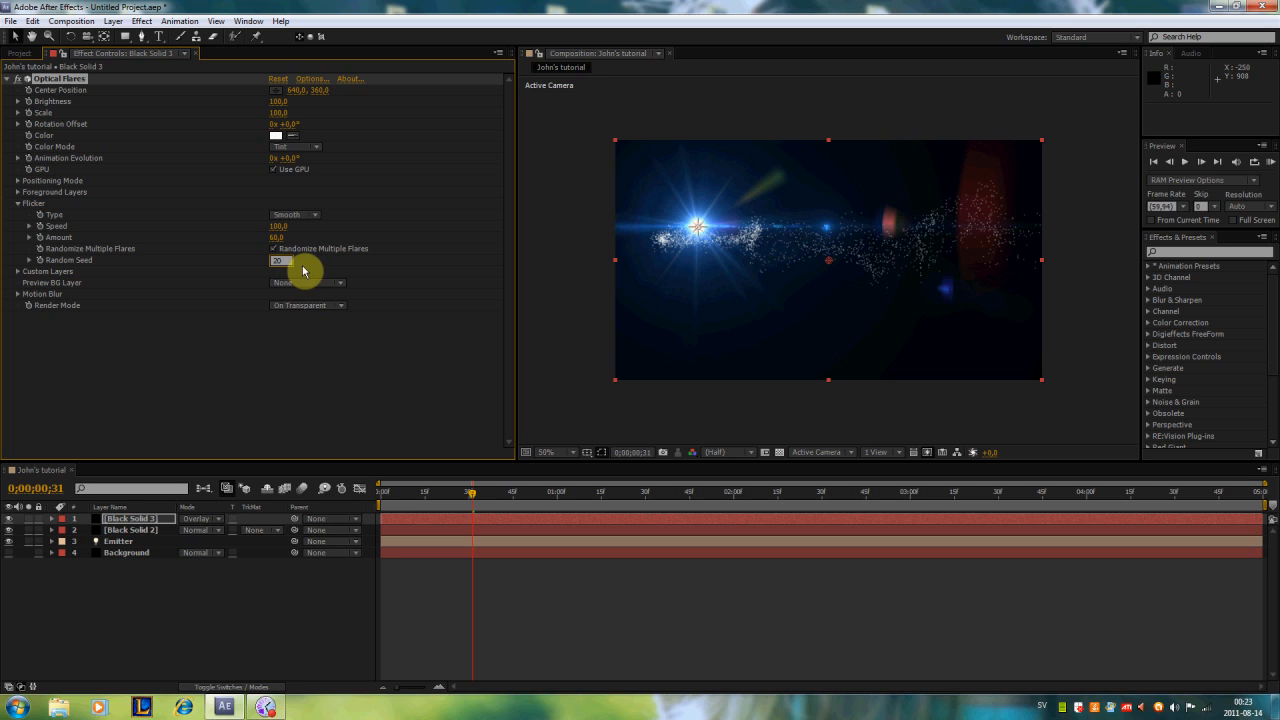
{"action": "type", "text": "200"}
{"action": "key", "text": "Return"}
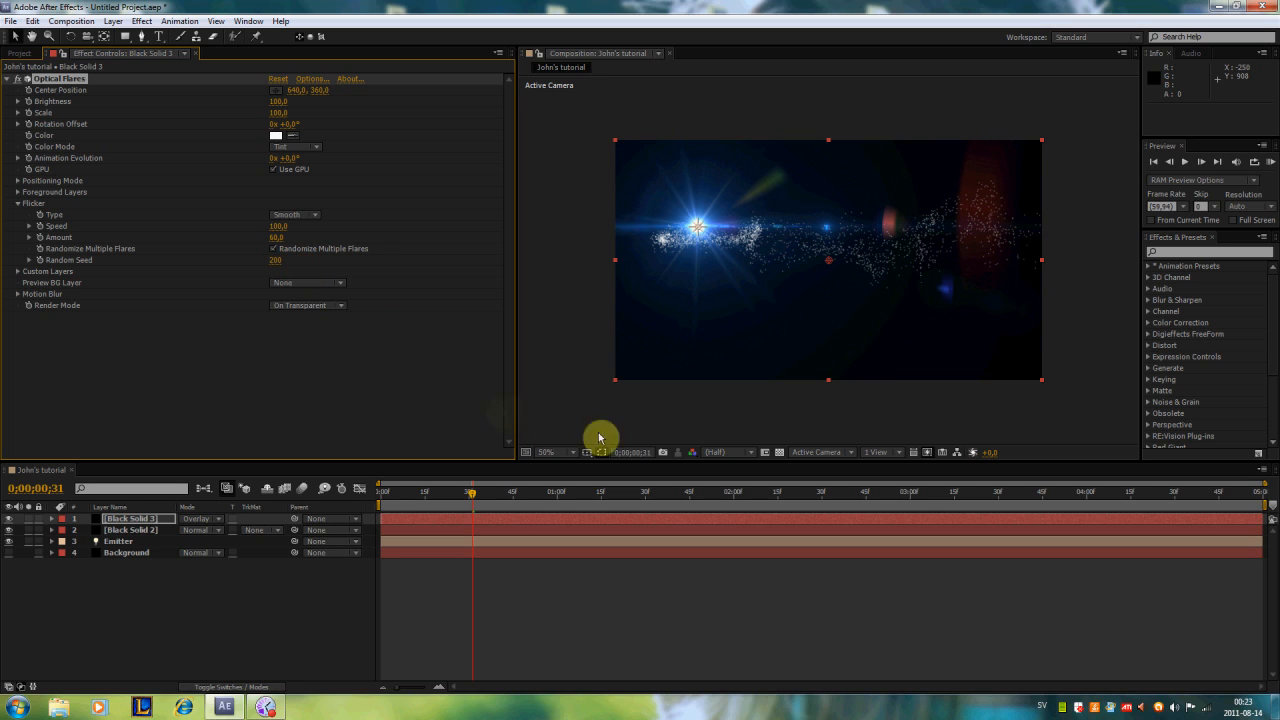
{"action": "left_click", "coordinate": [7, 79]}
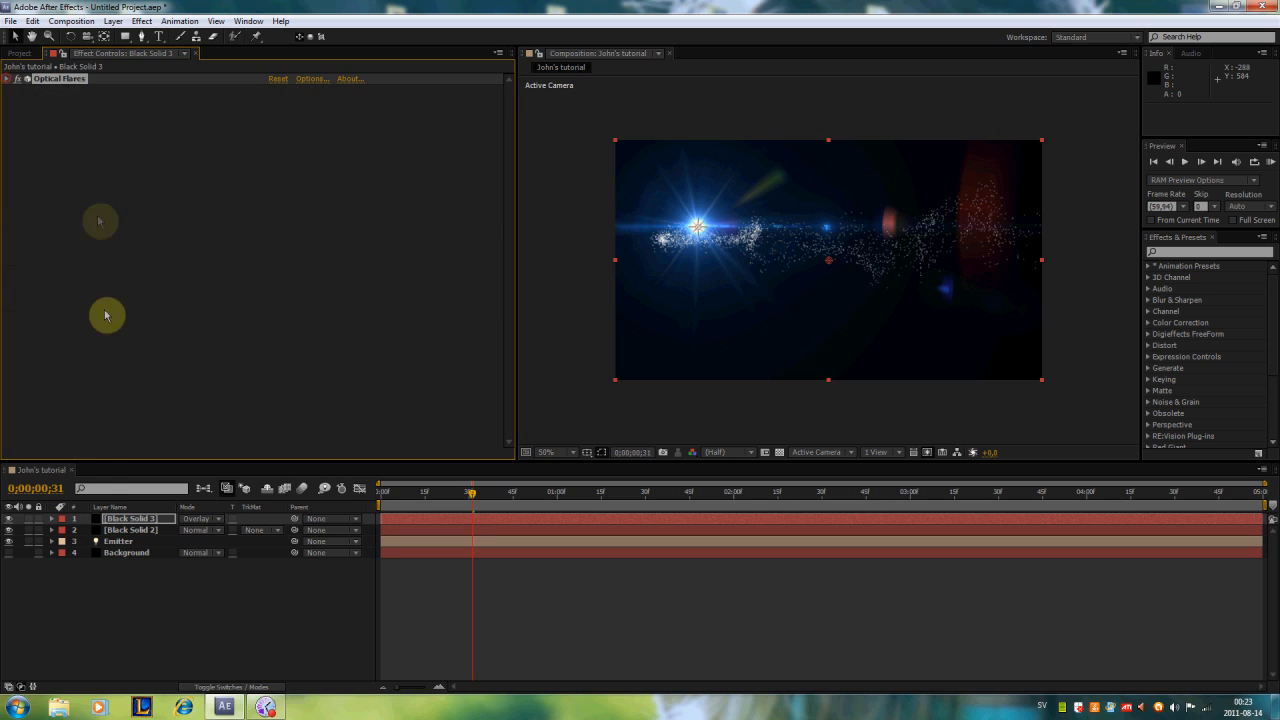
Make the Background layer visible again and preview the composite at frame 44 and further along the timeline.
{"action": "left_click", "coordinate": [8, 552]}
{"action": "left_click_drag", "start_coordinate": [474, 497], "coordinate": [509, 497]}
{"action": "left_click", "coordinate": [816, 235]}
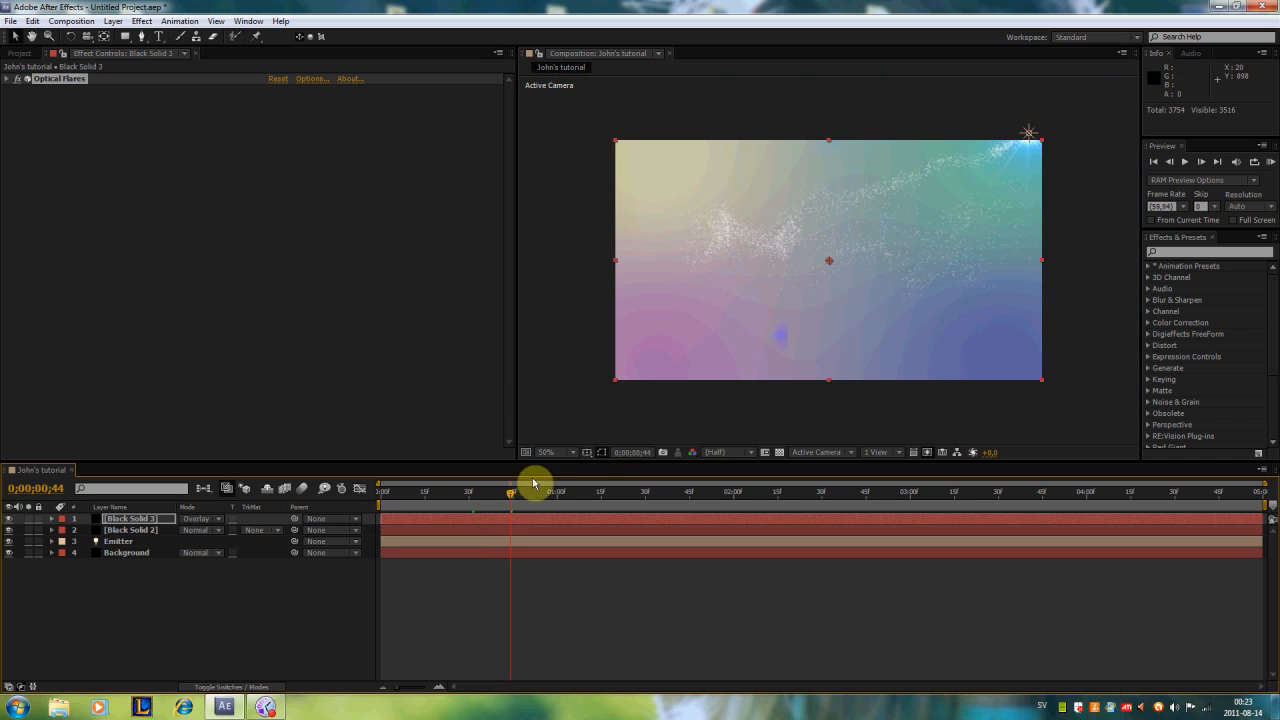
{"action": "left_click_drag", "start_coordinate": [511, 494], "coordinate": [586, 500]}
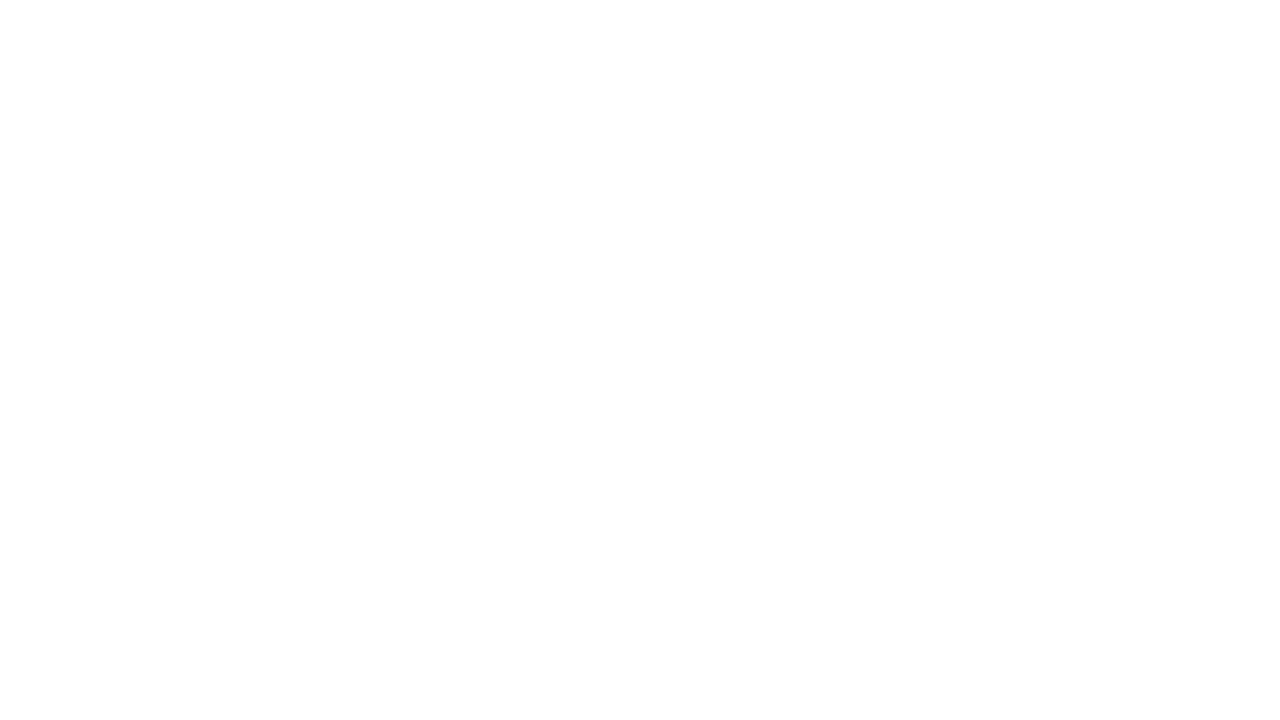